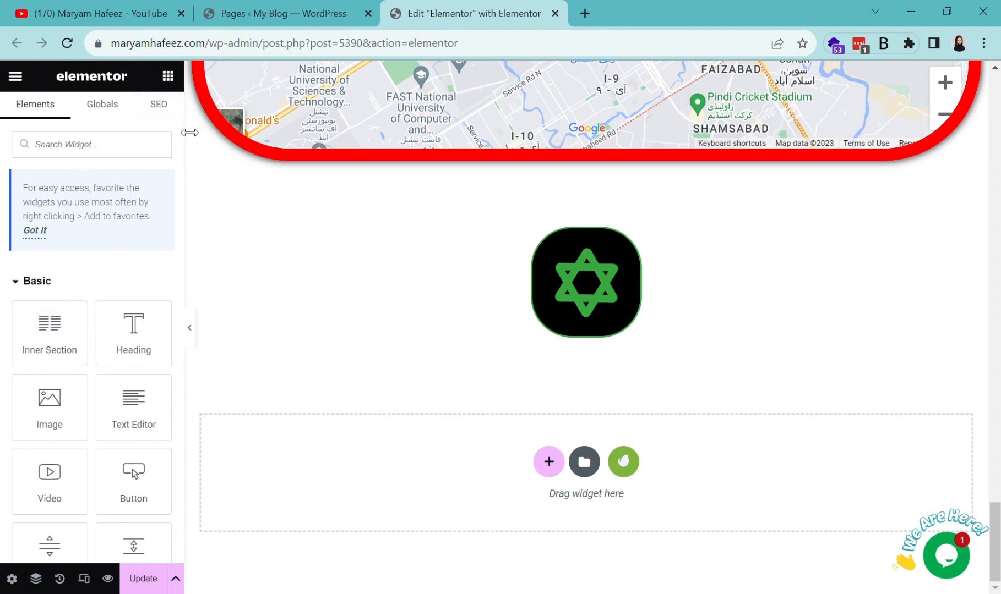
Add an Image Box widget directly below the star icon on the page.
{"action": "left_click_drag", "start_coordinate": [182, 141], "coordinate": [175, 200]}
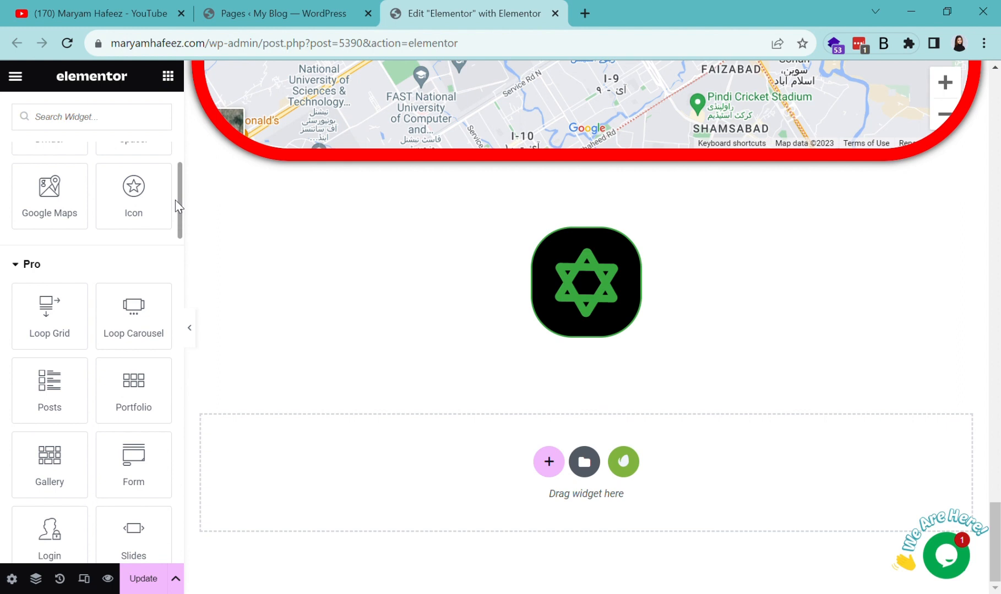
{"action": "left_click_drag", "start_coordinate": [175, 200], "coordinate": [182, 436]}
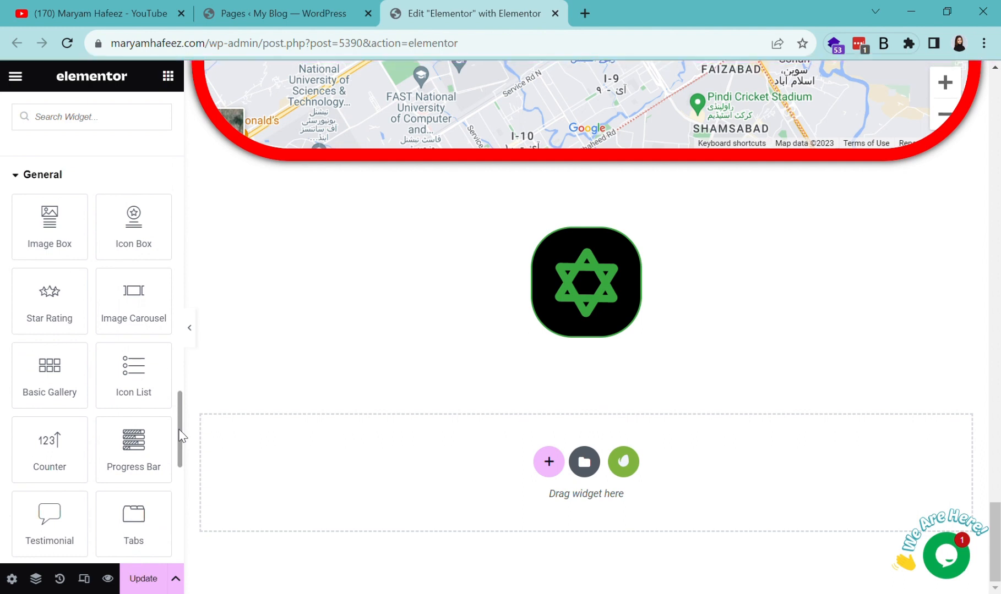
{"action": "left_click_drag", "start_coordinate": [182, 436], "coordinate": [182, 438]}
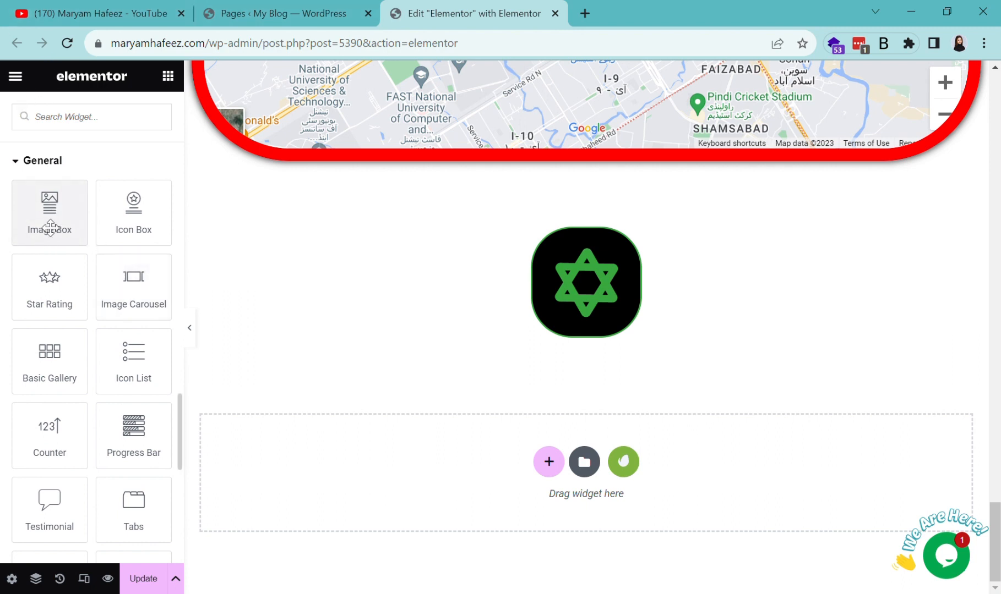
{"action": "left_click_drag", "start_coordinate": [52, 224], "coordinate": [465, 322]}
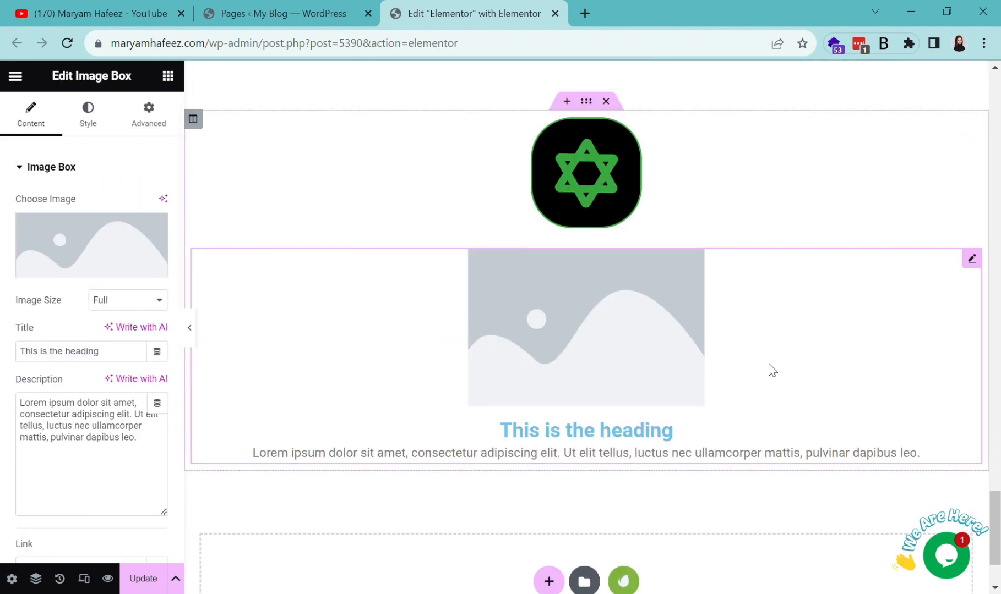
Add a section with three equal columns and move the image box into its first column.
{"action": "scroll", "coordinate": [770, 370], "scroll_direction": "down", "scroll_amount": 2}
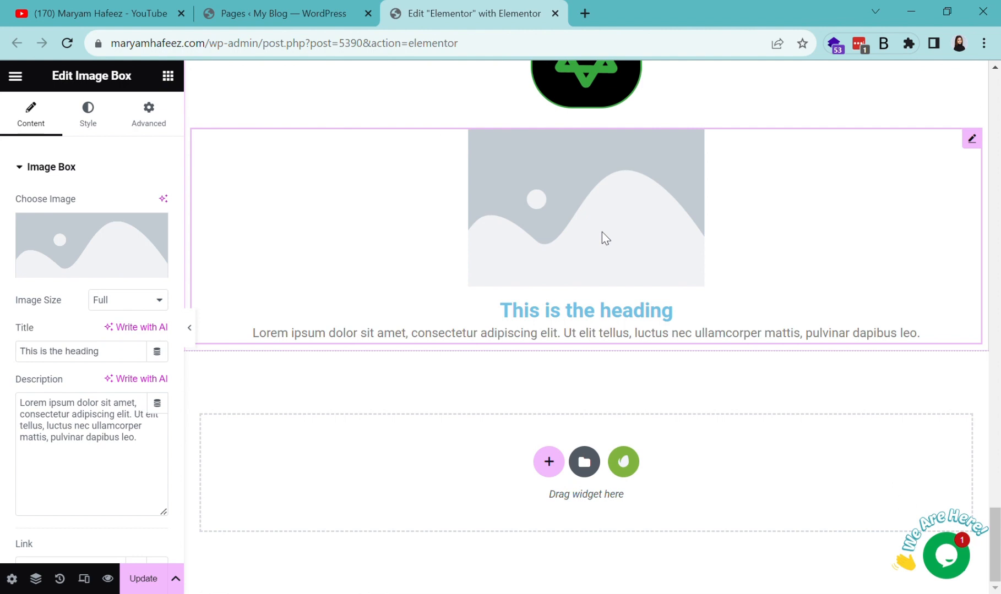
{"action": "left_click", "coordinate": [548, 462]}
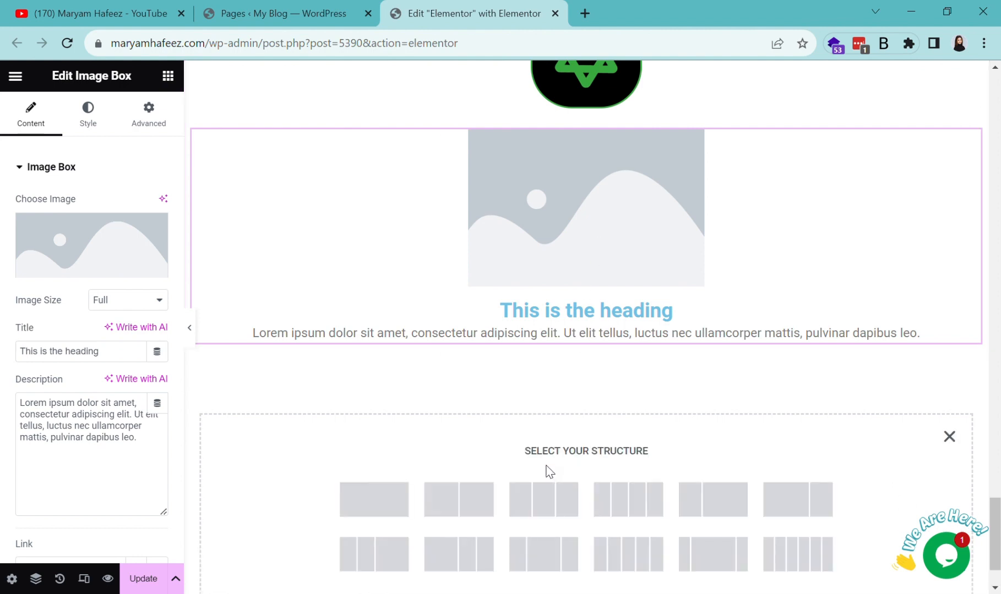
{"action": "left_click", "coordinate": [547, 505]}
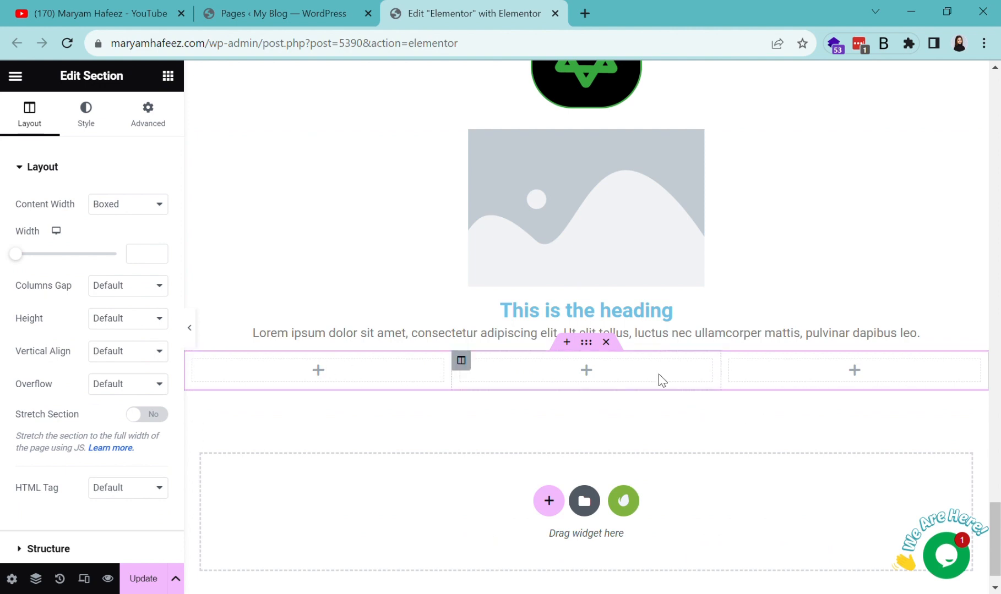
{"action": "left_click_drag", "start_coordinate": [972, 141], "coordinate": [405, 343]}
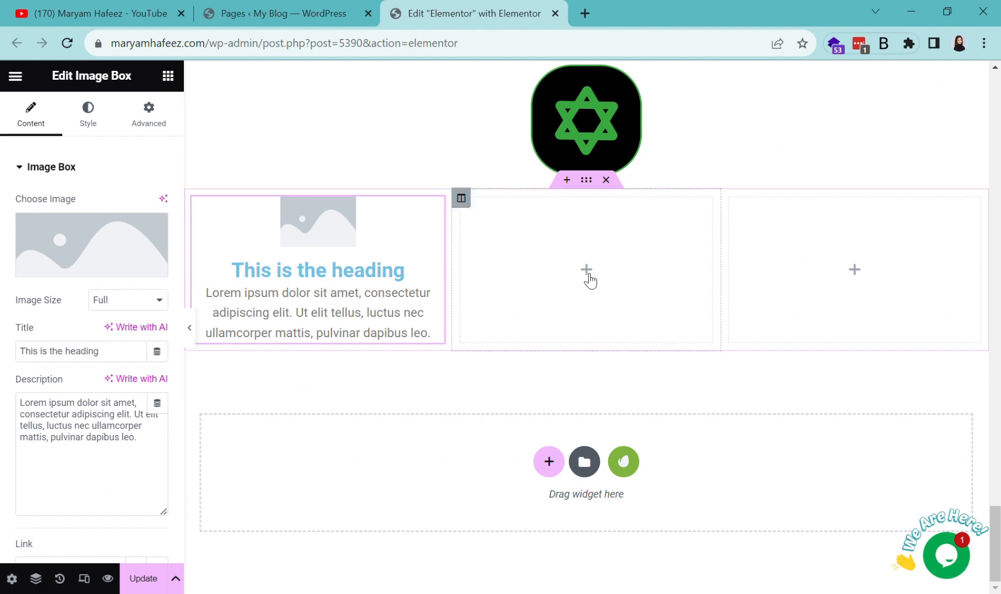
Duplicate the column containing the image box twice.
{"action": "right_click", "coordinate": [193, 198]}
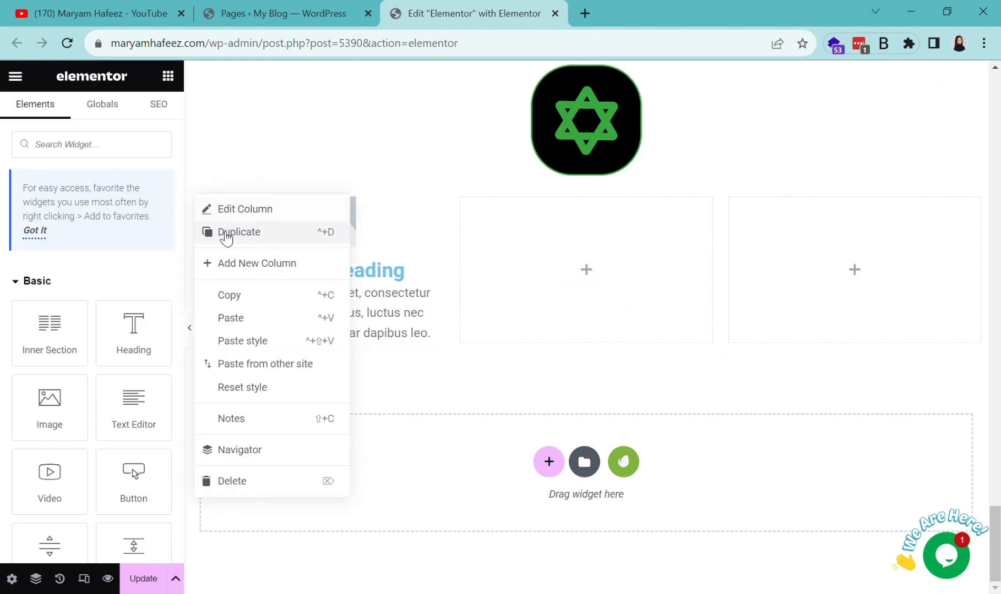
{"action": "left_click", "coordinate": [226, 232]}
{"action": "right_click", "coordinate": [193, 191]}
{"action": "left_click", "coordinate": [224, 224]}
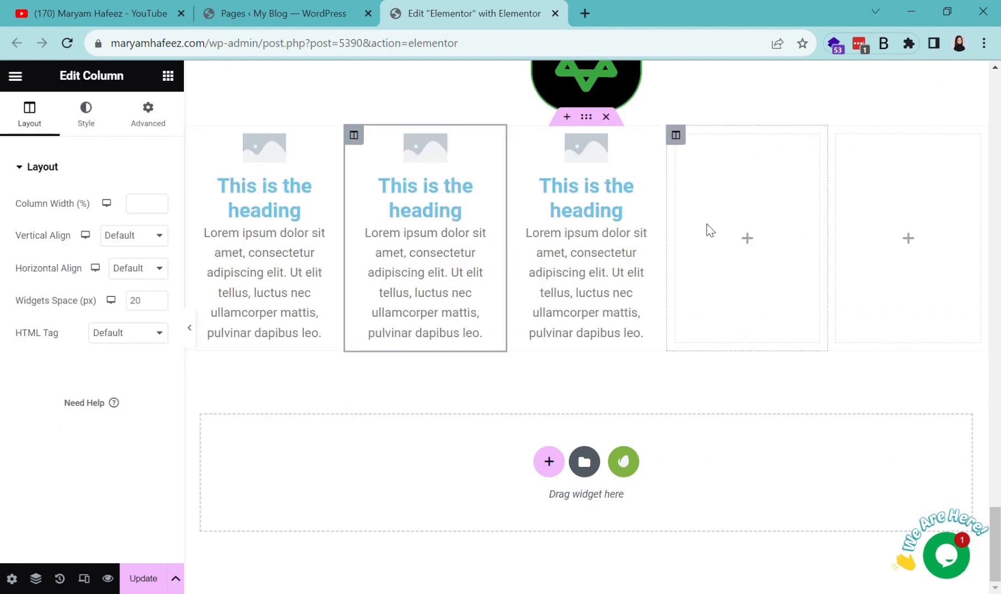
Delete the two empty columns from the image box section.
{"action": "right_click", "coordinate": [686, 195]}
{"action": "left_click", "coordinate": [718, 424]}
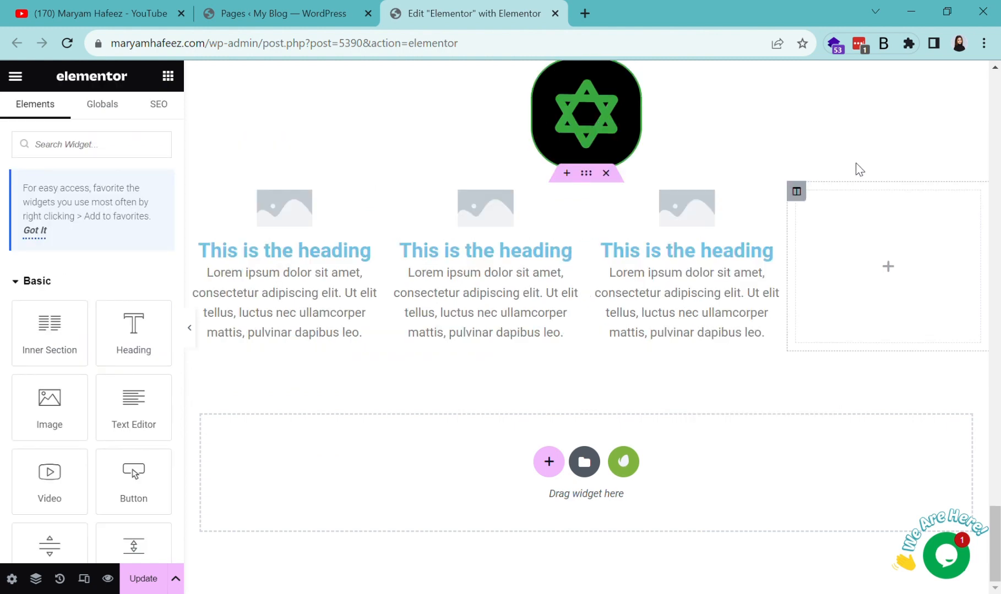
{"action": "right_click", "coordinate": [805, 199]}
{"action": "left_click", "coordinate": [848, 486]}
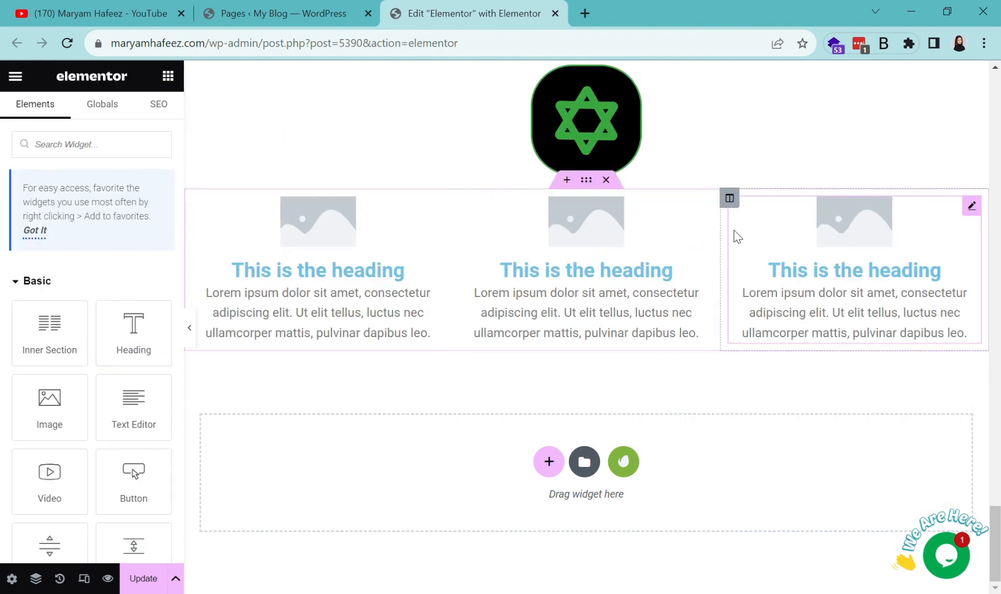
Set the top margin of the three-column image box section to 80 px.
{"action": "left_click", "coordinate": [585, 181]}
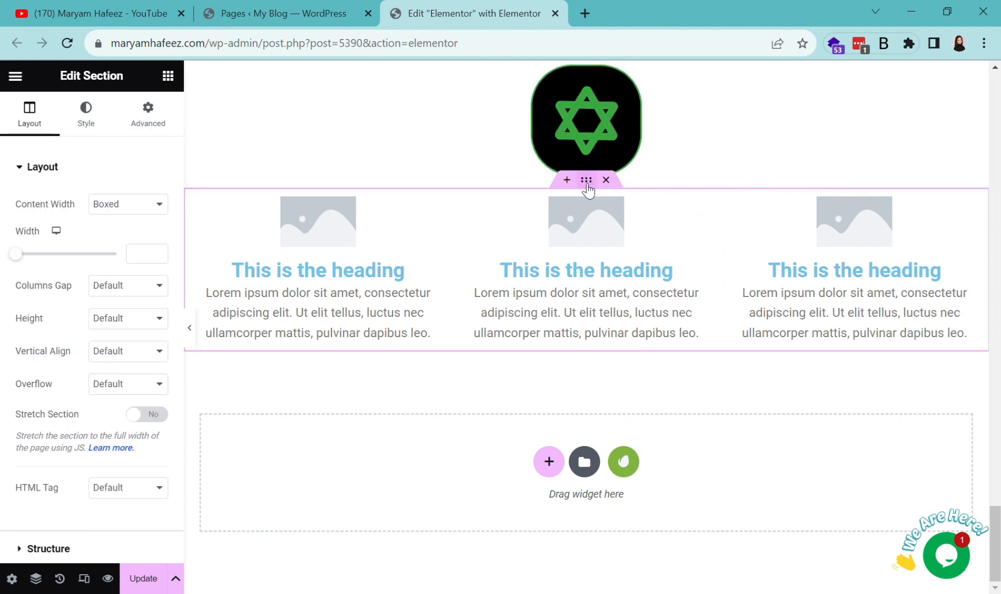
{"action": "left_click", "coordinate": [162, 120]}
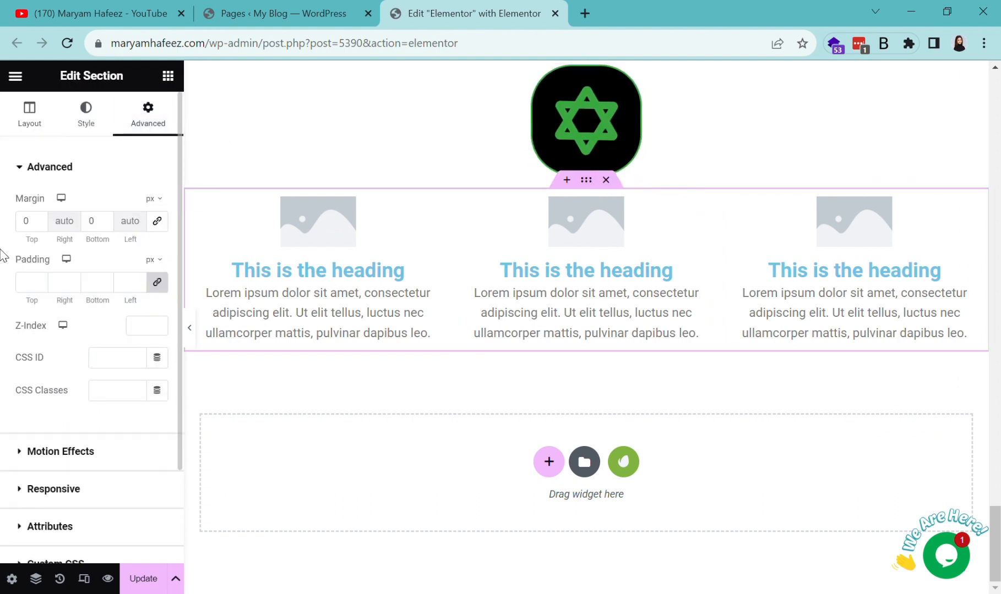
{"action": "left_click_drag", "start_coordinate": [32, 241], "coordinate": [76, 240]}
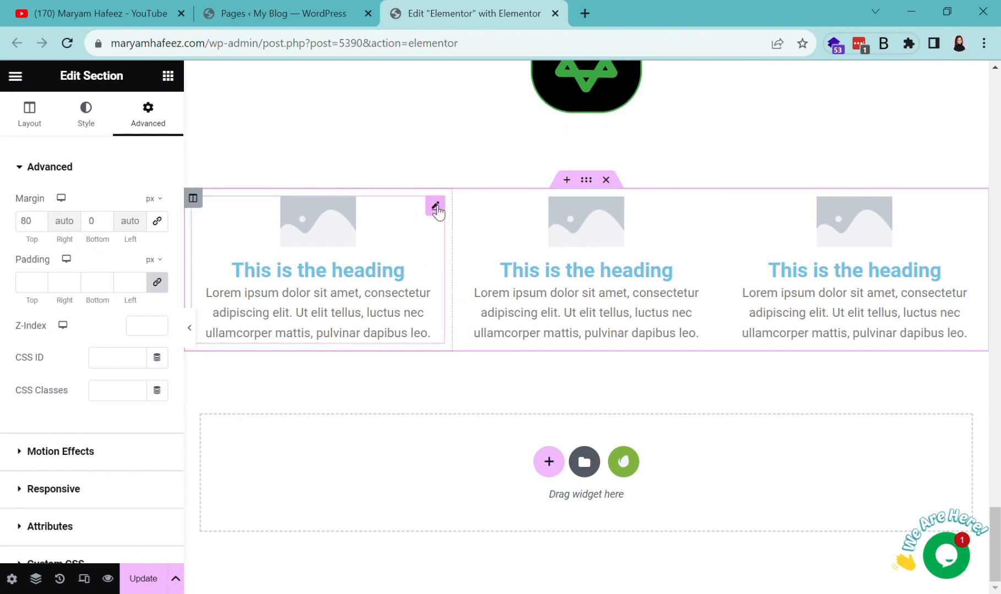
Set the first image box's image to the media library illustration of a woman working at a desk.
{"action": "left_click", "coordinate": [435, 207]}
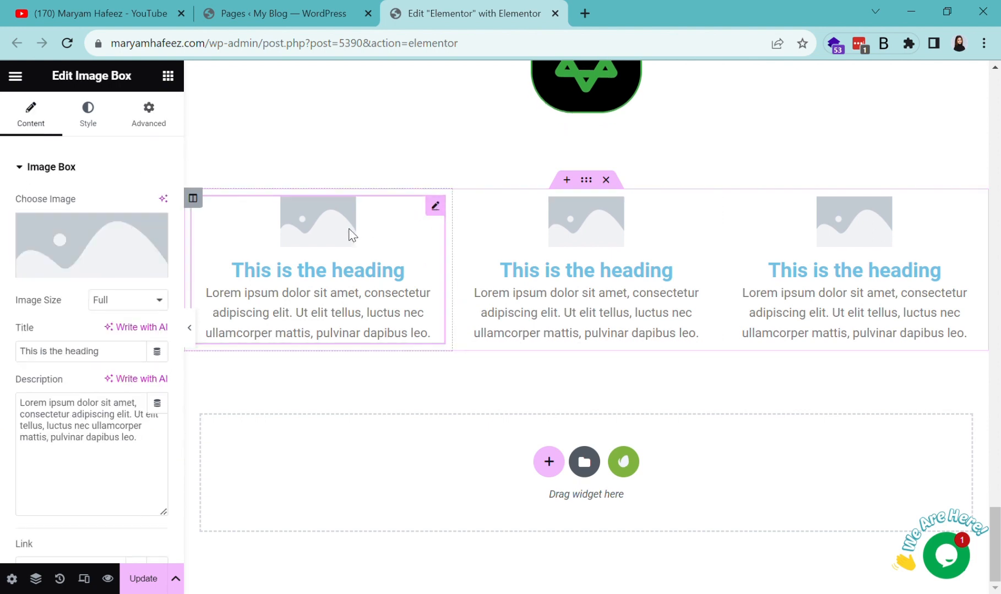
{"action": "left_click", "coordinate": [81, 268]}
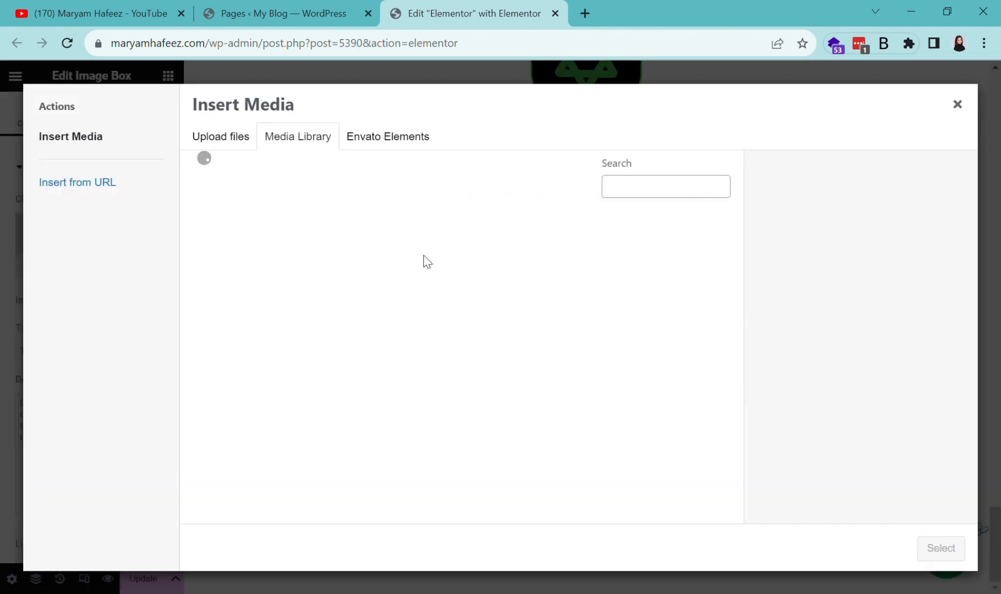
{"action": "scroll", "coordinate": [346, 320], "scroll_direction": "down", "scroll_amount": 3}
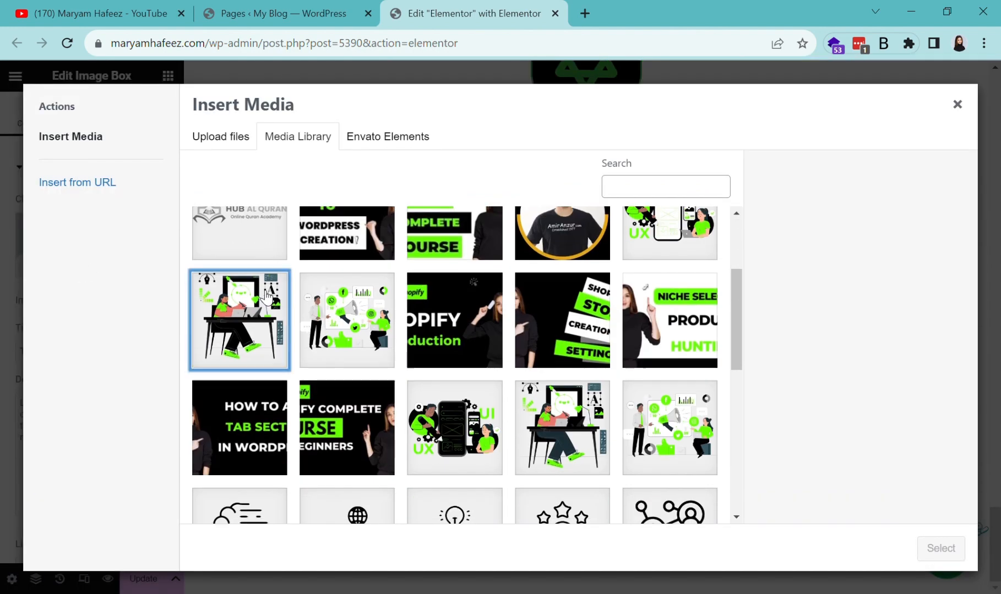
{"action": "left_click", "coordinate": [239, 320]}
{"action": "left_click", "coordinate": [941, 548]}
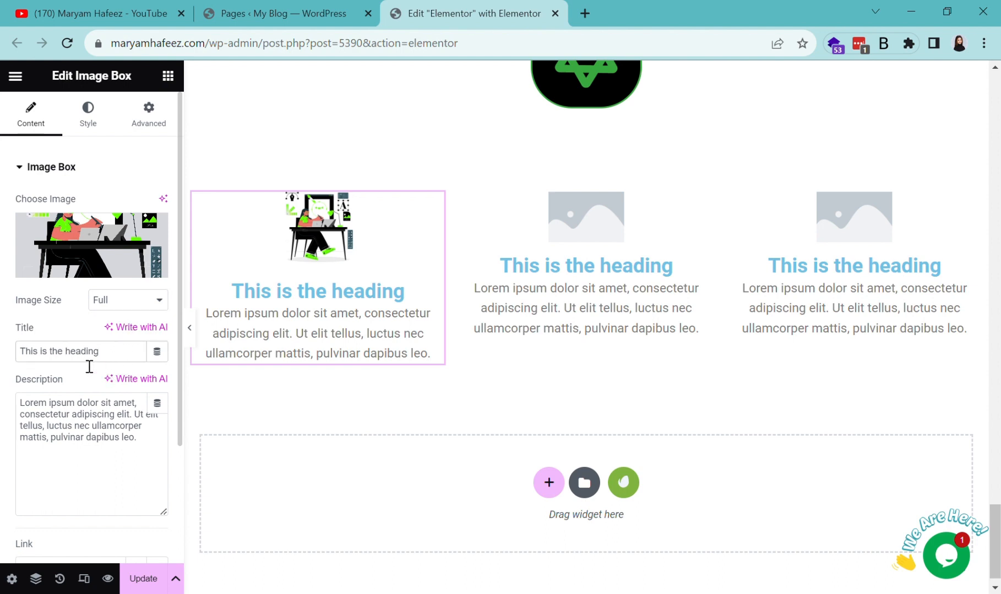
{"action": "left_click_drag", "start_coordinate": [165, 461], "coordinate": [12, 403]}
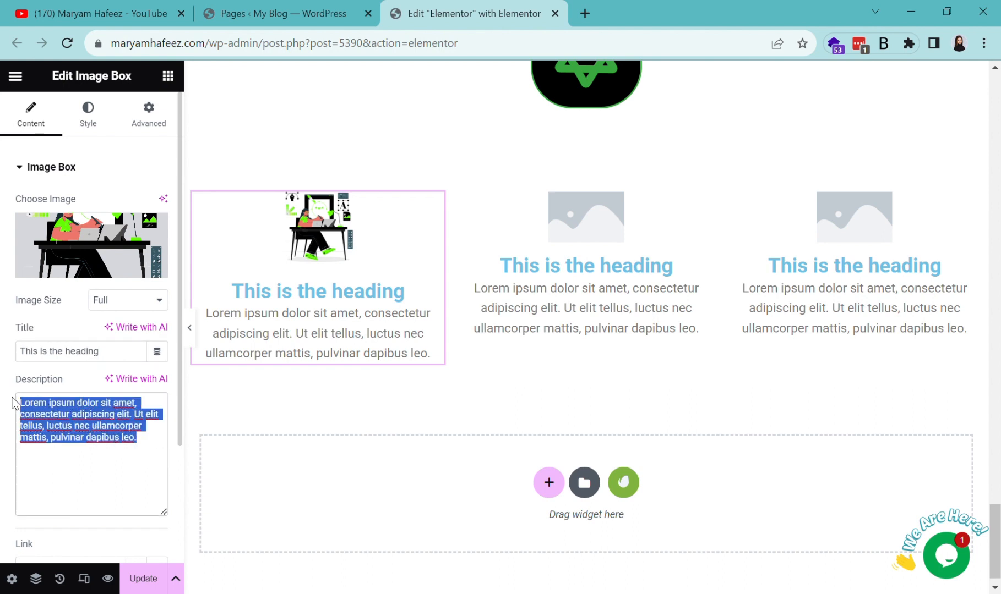
{"action": "left_click", "coordinate": [72, 469]}
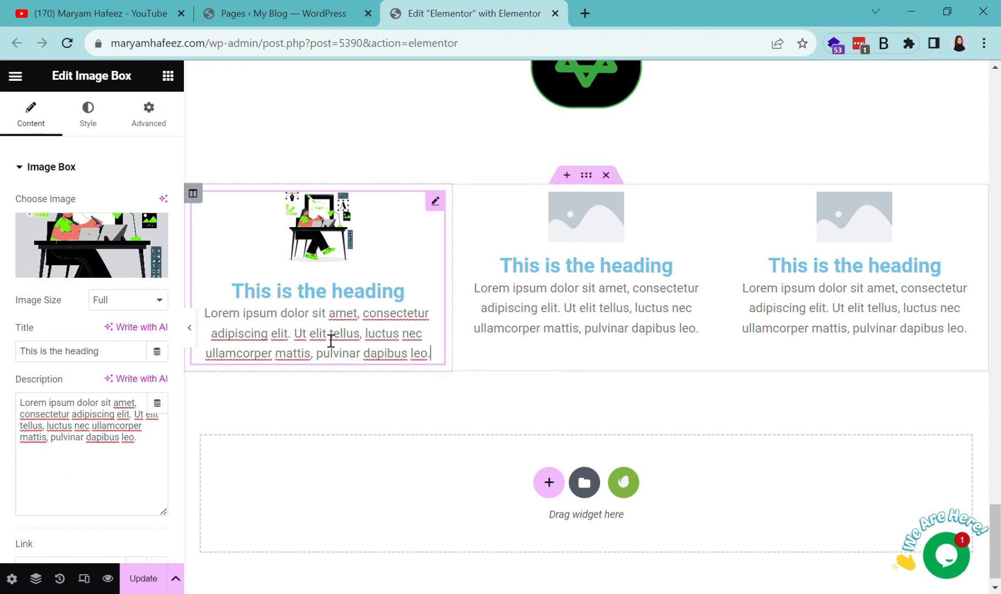
{"action": "left_click_drag", "start_coordinate": [127, 440], "coordinate": [32, 407]}
{"action": "left_click", "coordinate": [62, 453]}
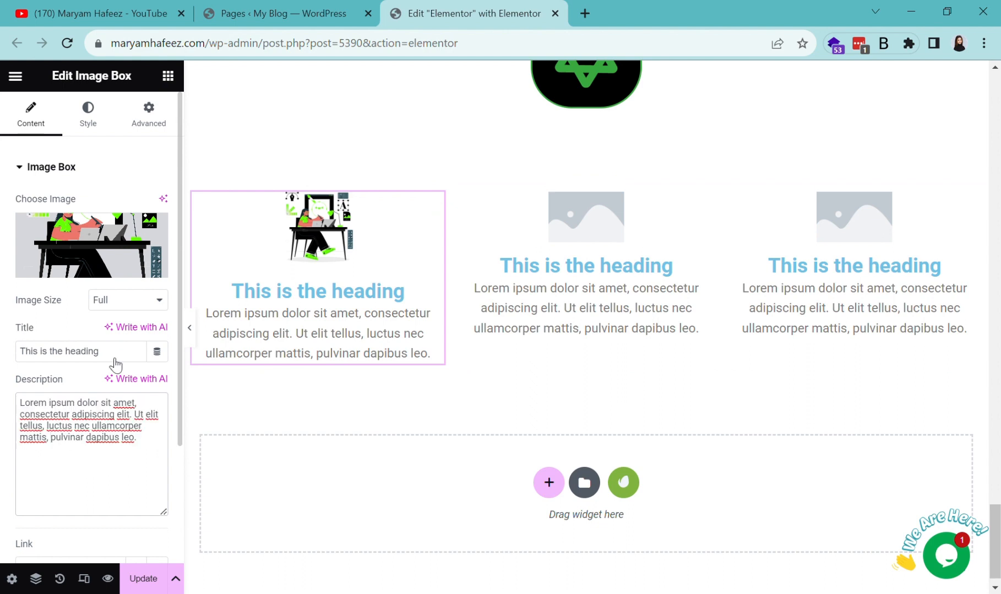
Try the left and right image positions on the first image box, settle on top, and set its alignment to center.
{"action": "left_click", "coordinate": [99, 114]}
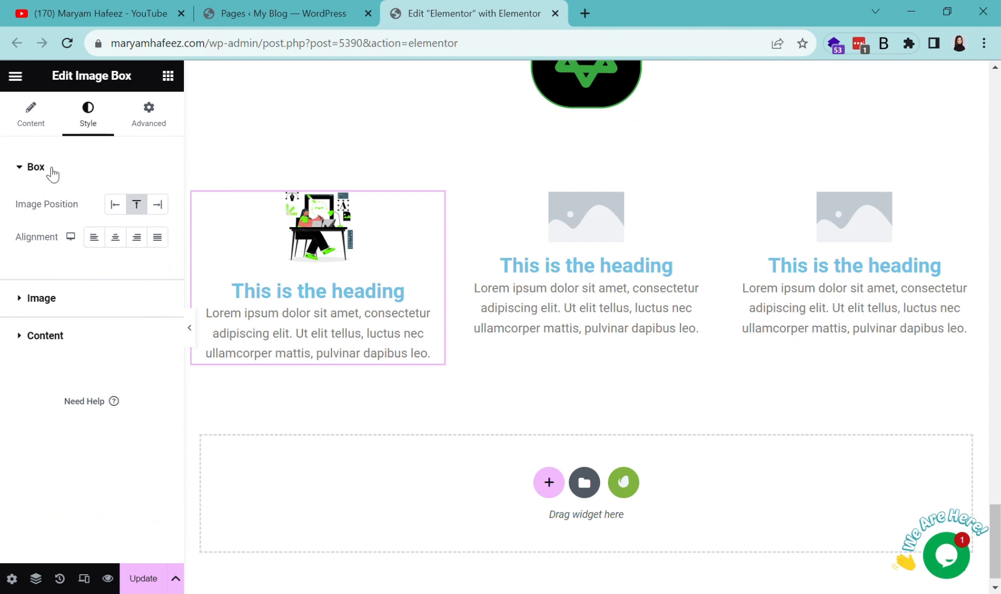
{"action": "left_click", "coordinate": [118, 208]}
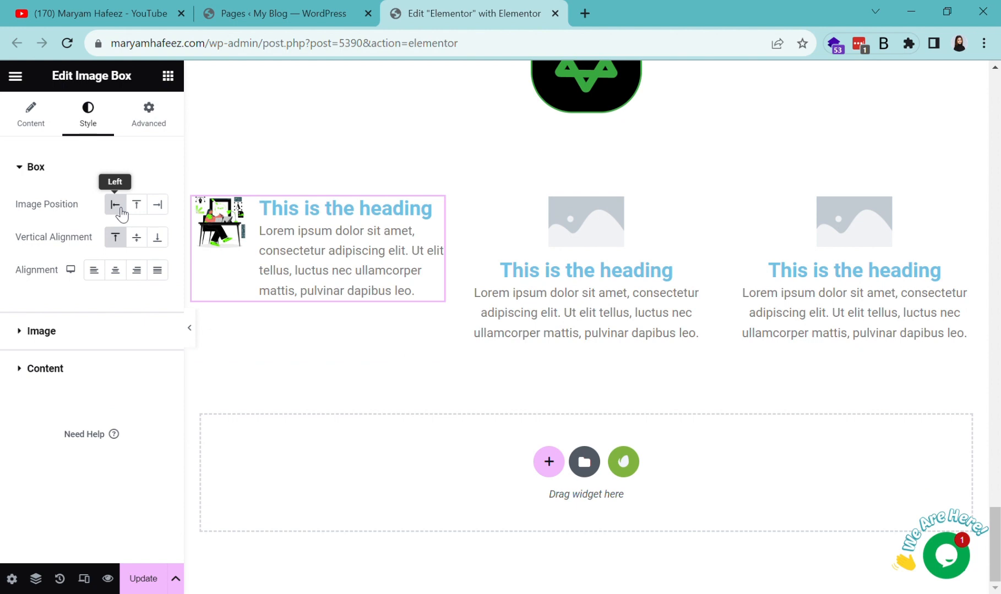
{"action": "left_click", "coordinate": [160, 209]}
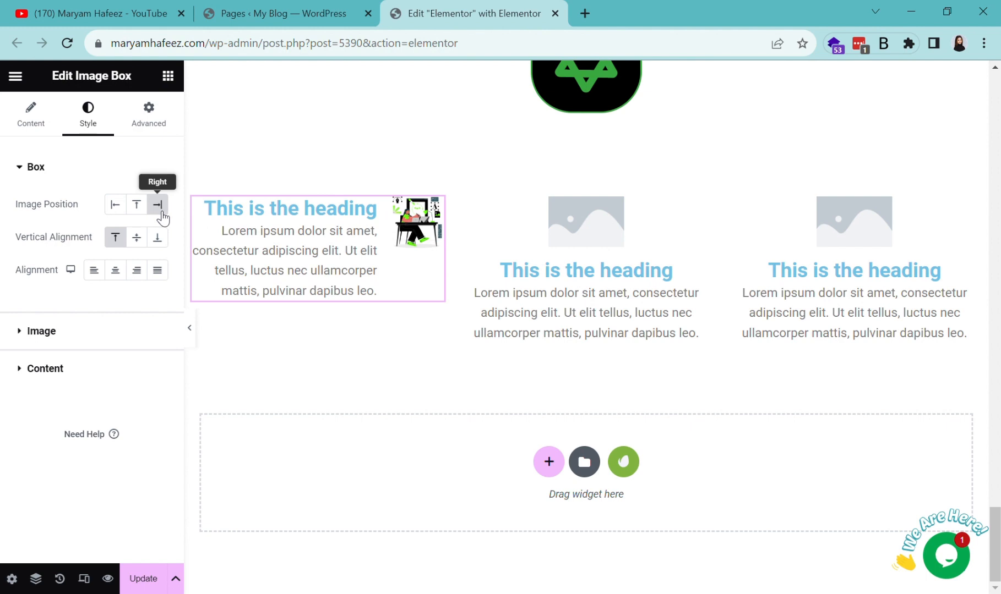
{"action": "left_click", "coordinate": [136, 206]}
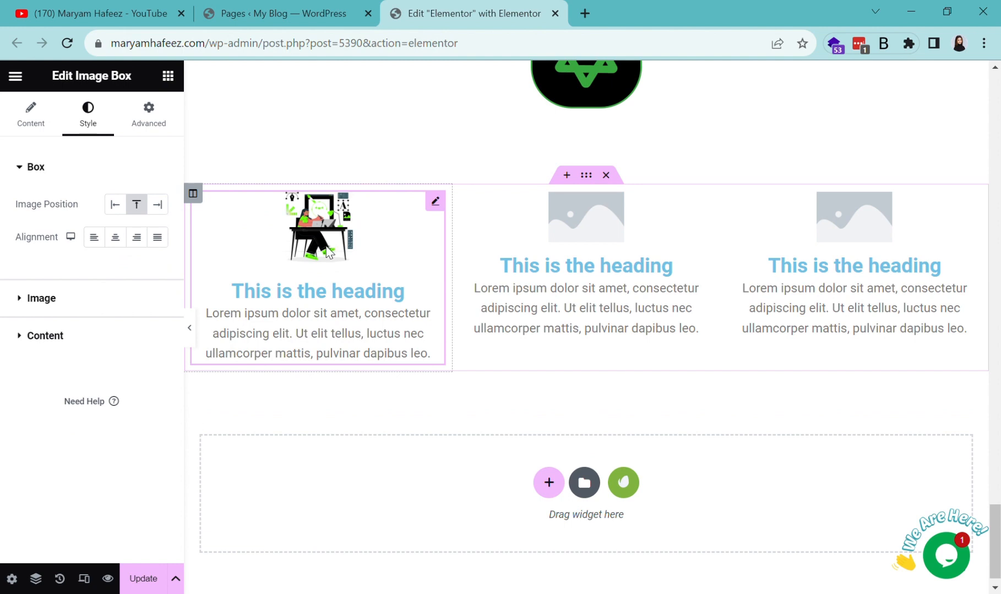
{"action": "left_click", "coordinate": [115, 237]}
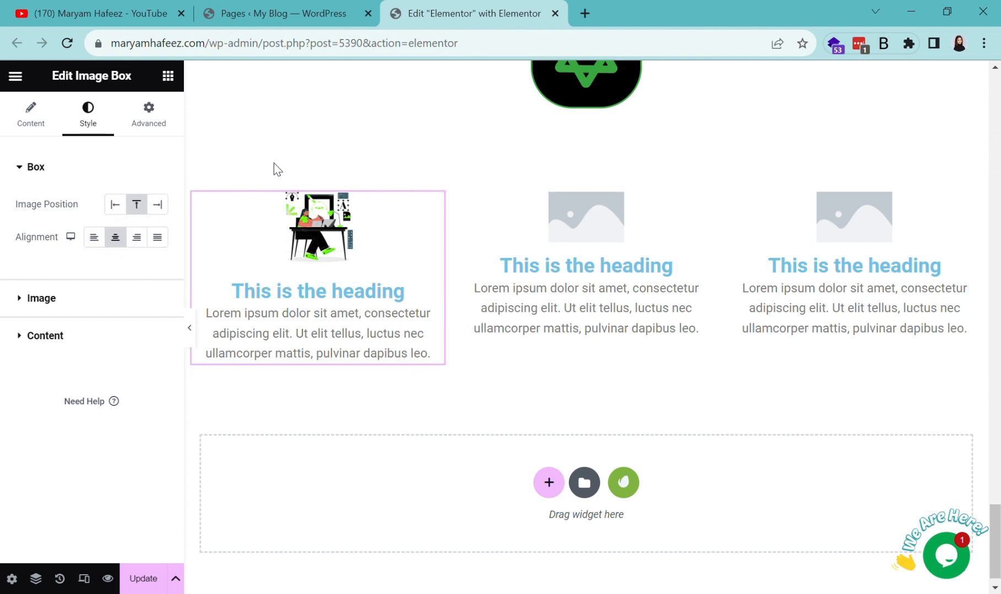
Set the first image box's image spacing to 0 px and its image width to 72%.
{"action": "left_click", "coordinate": [38, 299]}
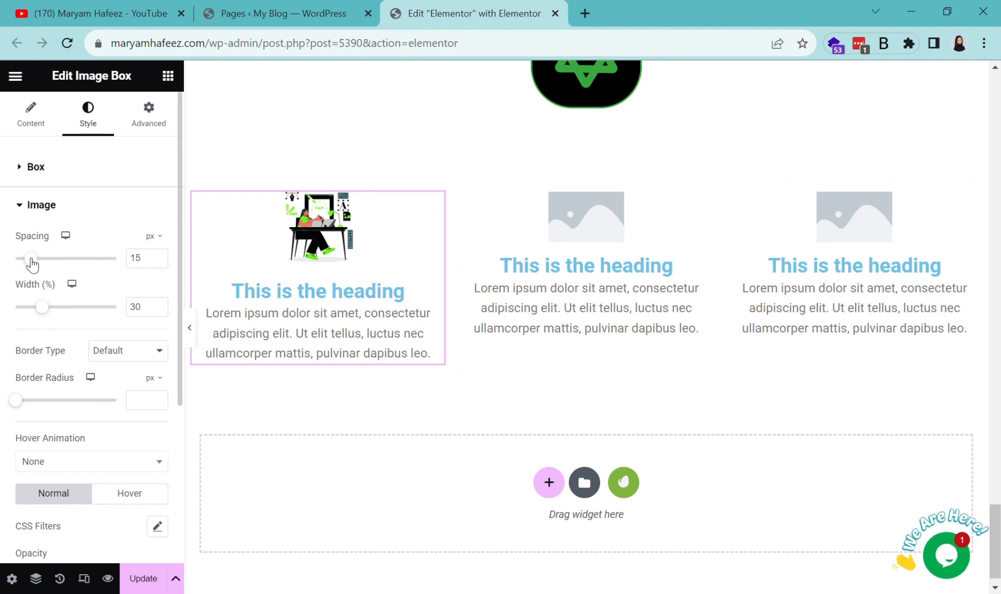
{"action": "left_click_drag", "start_coordinate": [39, 267], "coordinate": [11, 279]}
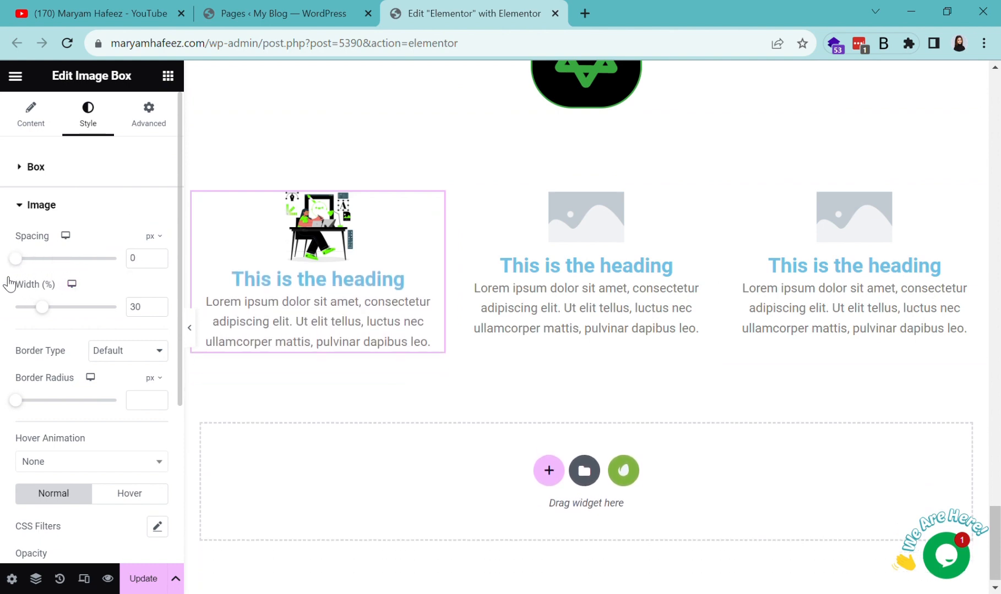
{"action": "left_click_drag", "start_coordinate": [53, 315], "coordinate": [96, 325]}
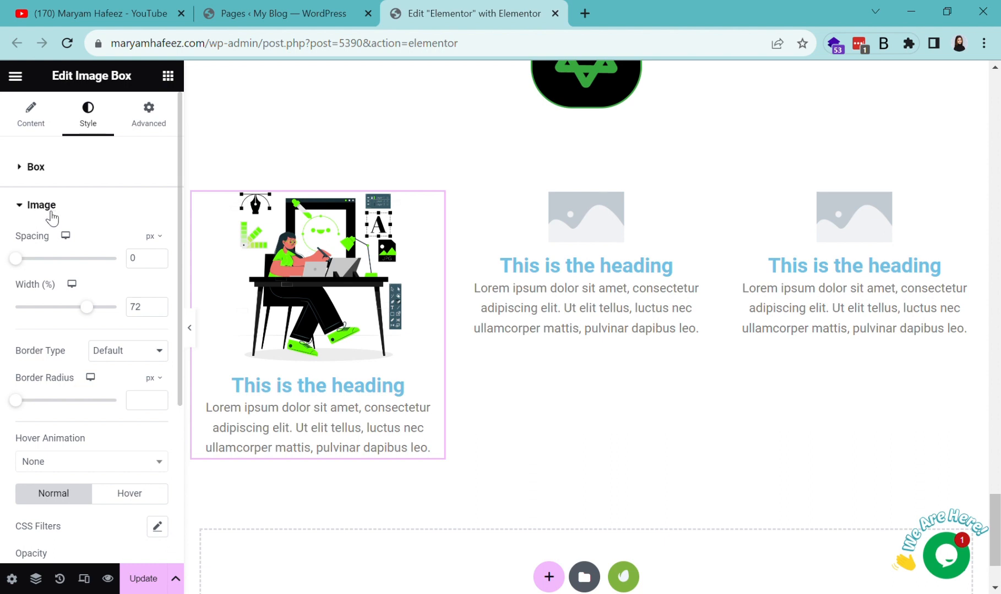
Give the first image box's image a solid border with a width of 7 px on all sides.
{"action": "scroll", "coordinate": [95, 237], "scroll_direction": "down", "scroll_amount": 2}
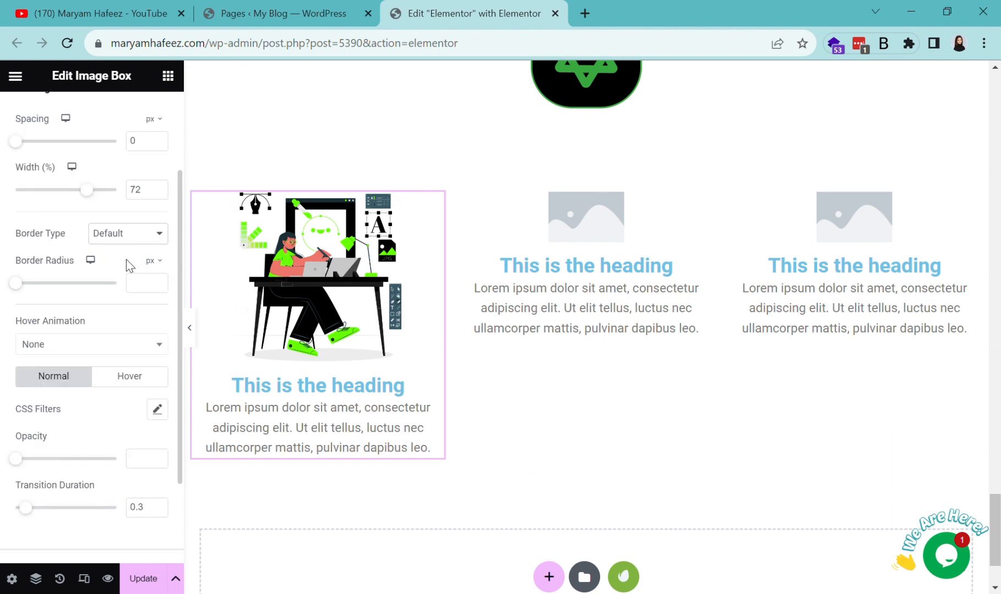
{"action": "left_click", "coordinate": [116, 270]}
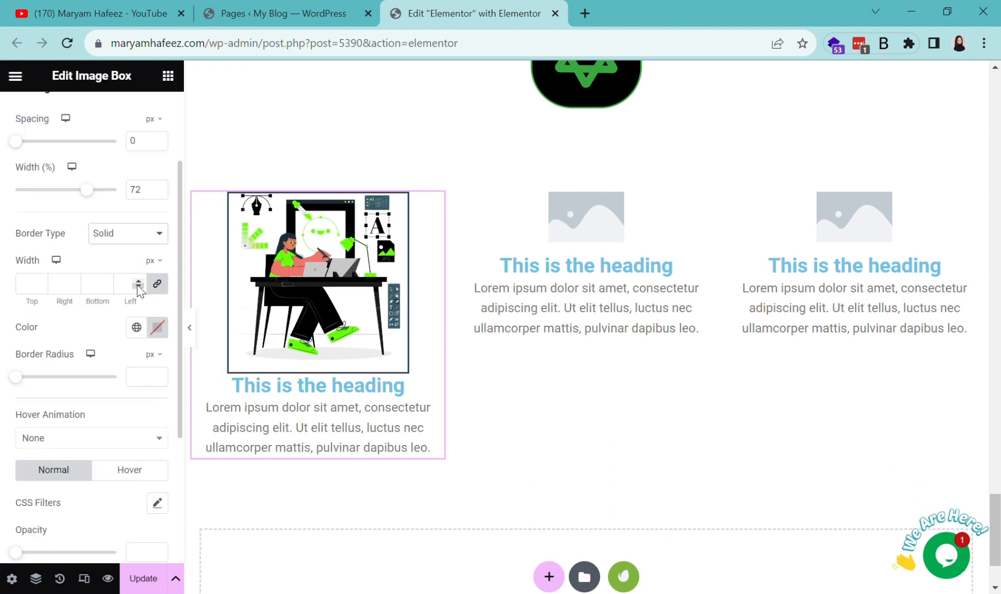
{"action": "left_click", "coordinate": [138, 283]}
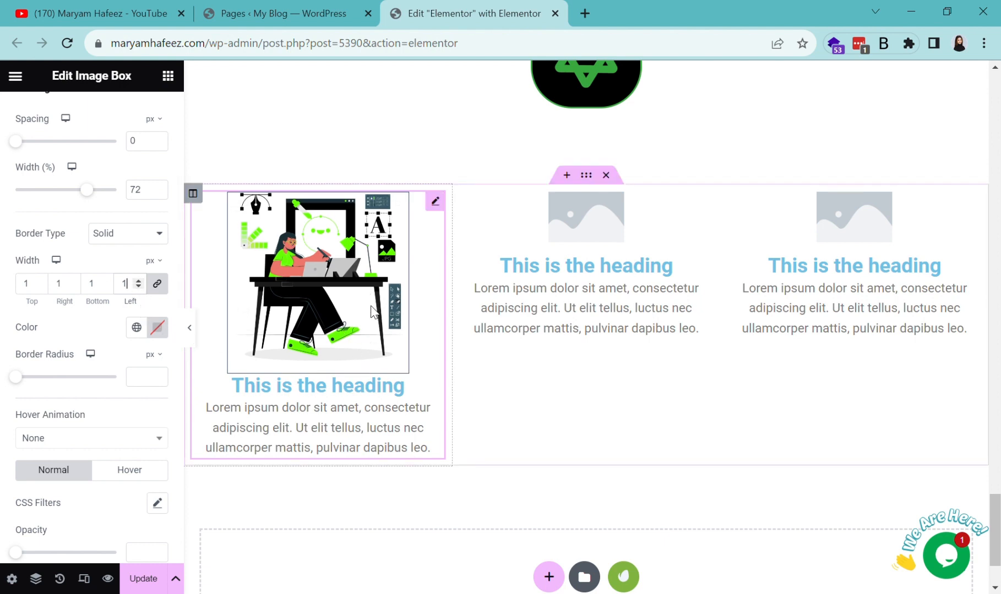
{"action": "left_click", "coordinate": [138, 281]}
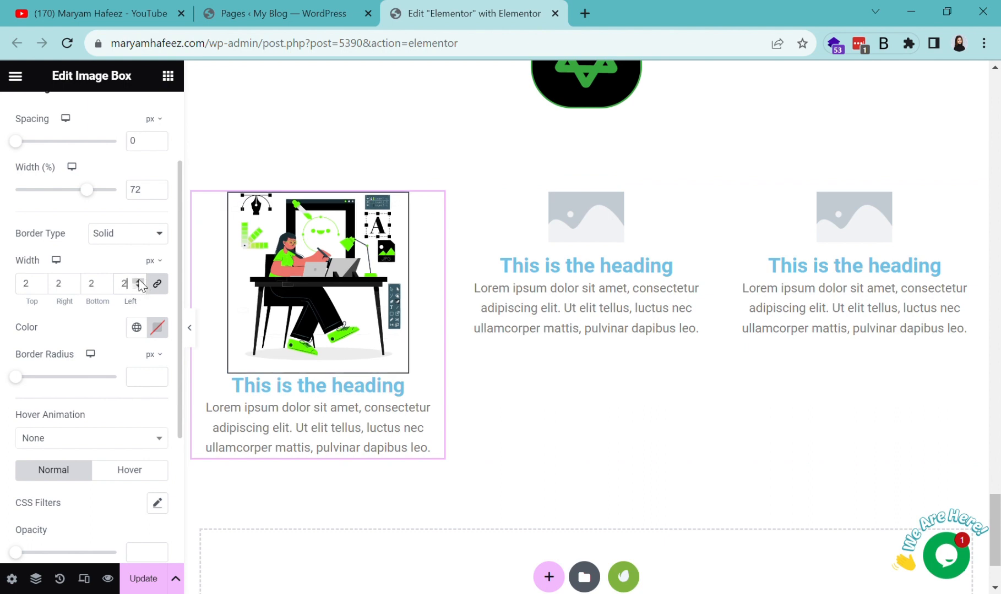
{"action": "left_click", "coordinate": [138, 280]}
{"action": "left_click", "coordinate": [139, 280]}
{"action": "left_click", "coordinate": [138, 281]}
{"action": "left_click", "coordinate": [138, 281]}
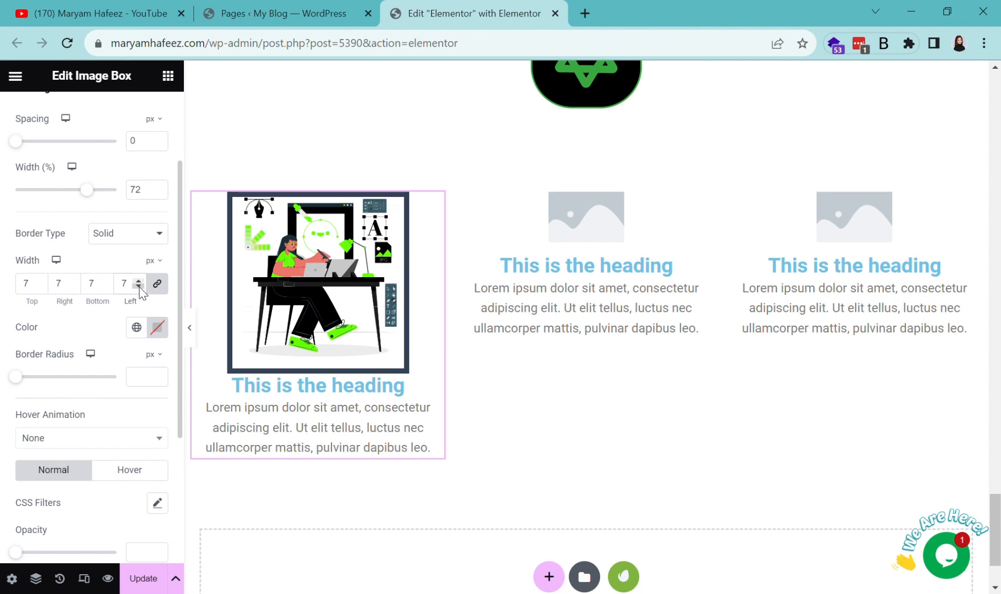
Reduce the first image box's image border width to 1 px on all sides.
{"action": "left_click", "coordinate": [138, 286]}
{"action": "left_click", "coordinate": [138, 287]}
{"action": "left_click", "coordinate": [138, 287]}
{"action": "left_click", "coordinate": [138, 286]}
{"action": "left_click", "coordinate": [138, 287]}
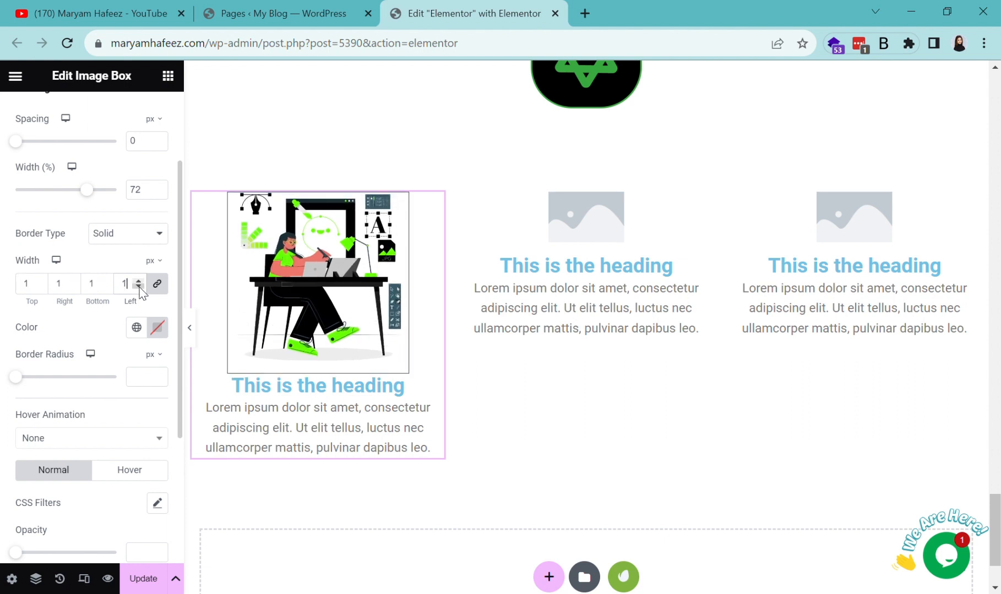
Set the first image box's image border color to bright green, #00FF0C.
{"action": "left_click", "coordinate": [158, 331]}
{"action": "left_click_drag", "start_coordinate": [121, 472], "coordinate": [40, 532]}
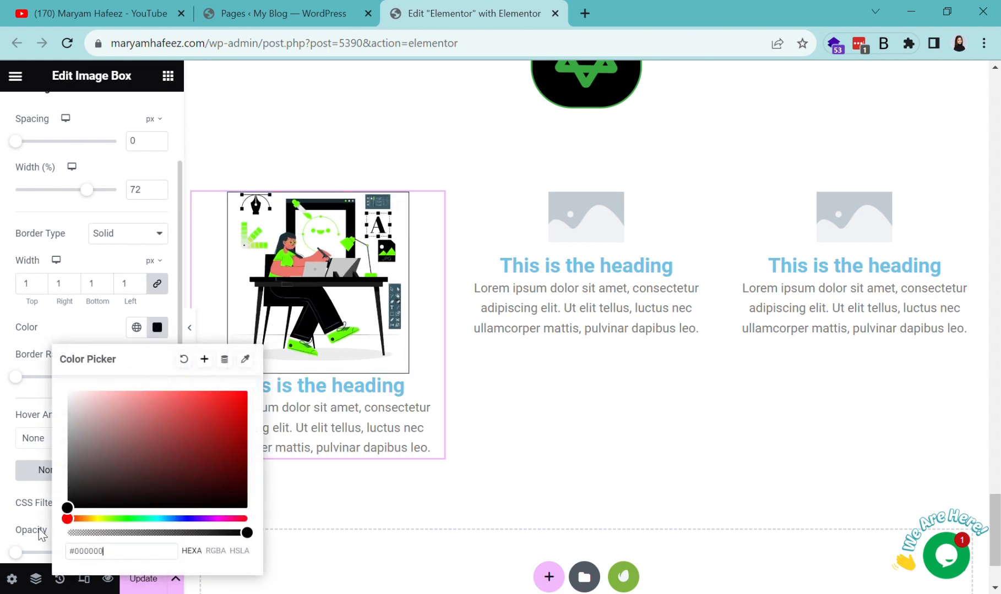
{"action": "left_click", "coordinate": [130, 519]}
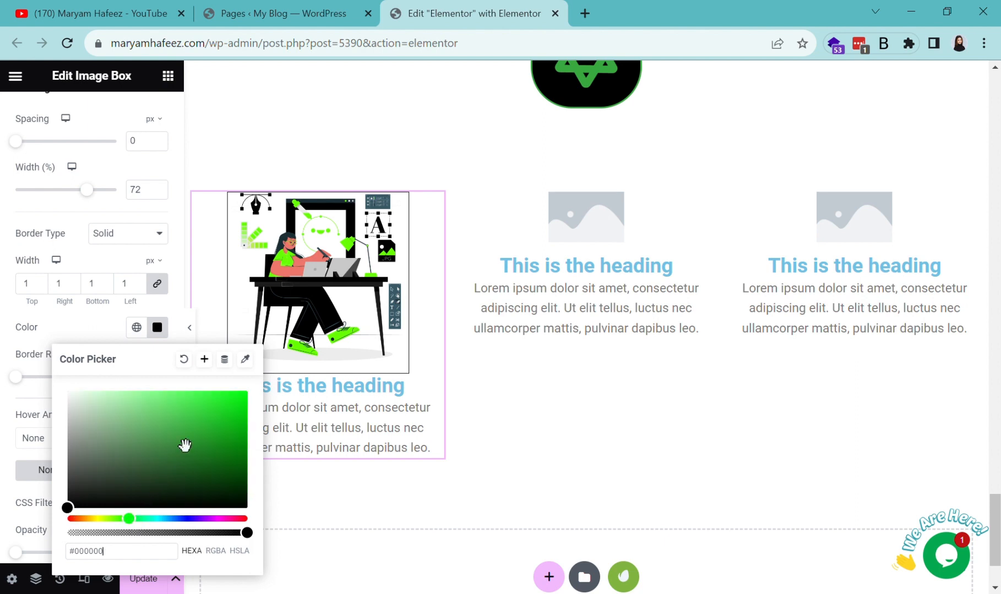
{"action": "left_click_drag", "start_coordinate": [186, 447], "coordinate": [246, 389]}
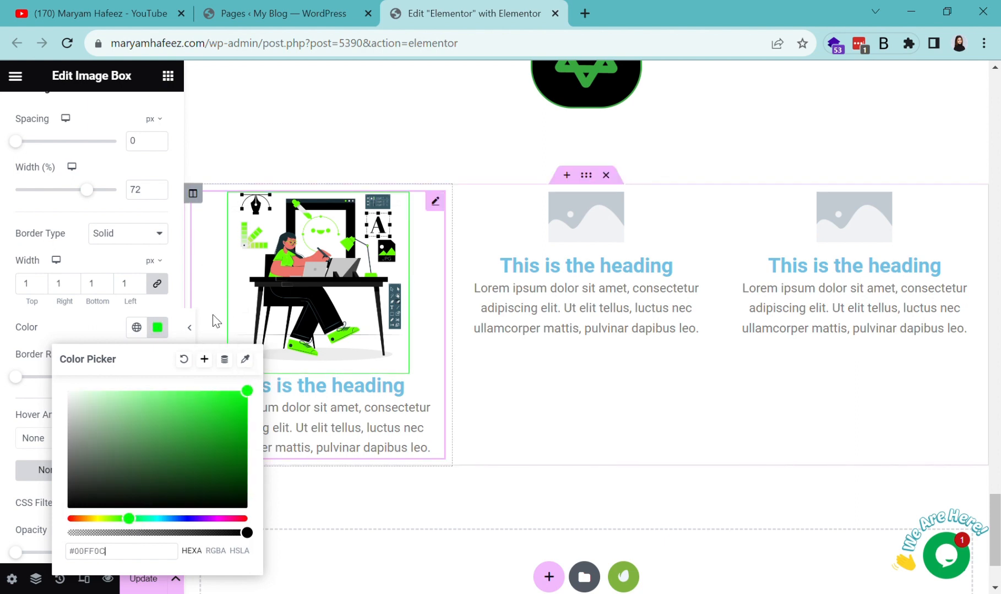
{"action": "left_click", "coordinate": [310, 506]}
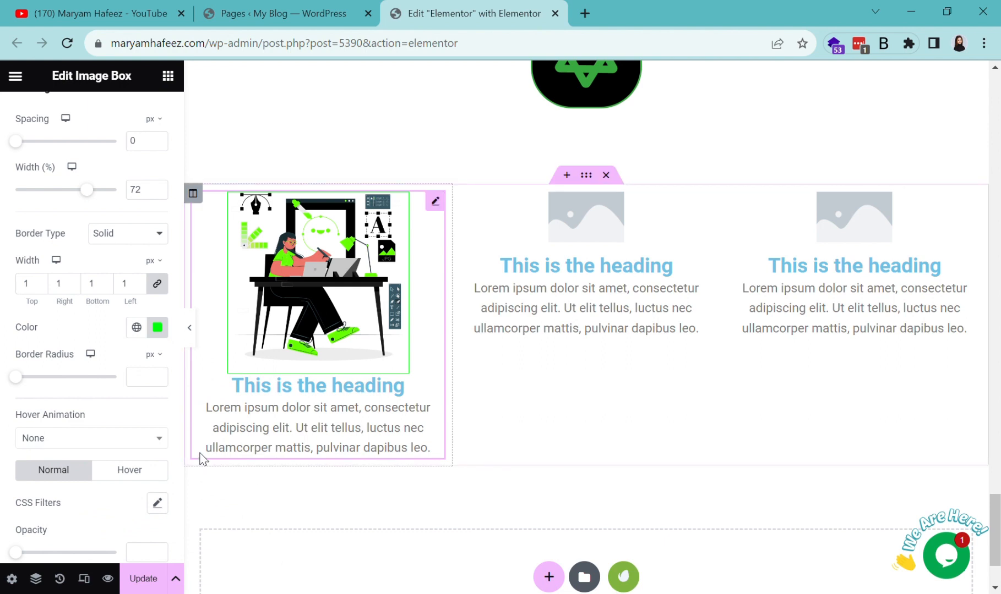
Try the Shrink hover animation on the first image box's image, browse the other animations, and clear the selection.
{"action": "left_click", "coordinate": [164, 440]}
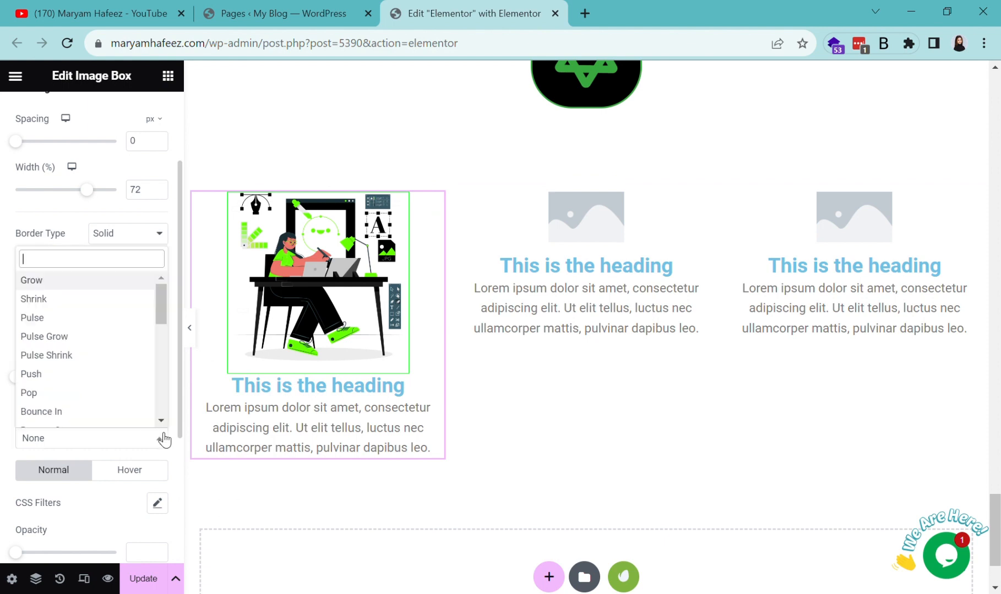
{"action": "left_click", "coordinate": [36, 297]}
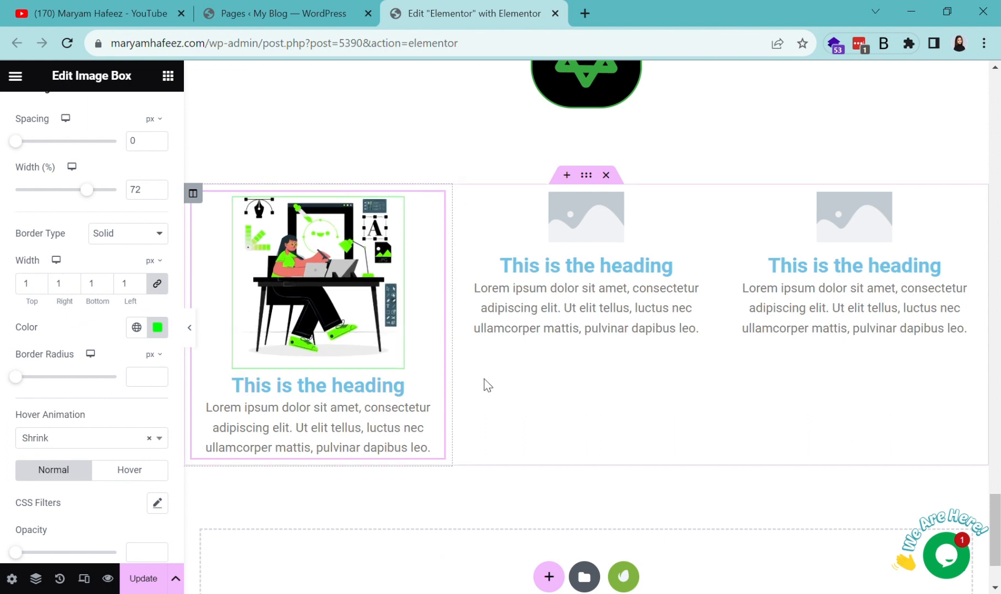
{"action": "left_click", "coordinate": [159, 439]}
{"action": "scroll", "coordinate": [88, 343], "scroll_direction": "down", "scroll_amount": 6}
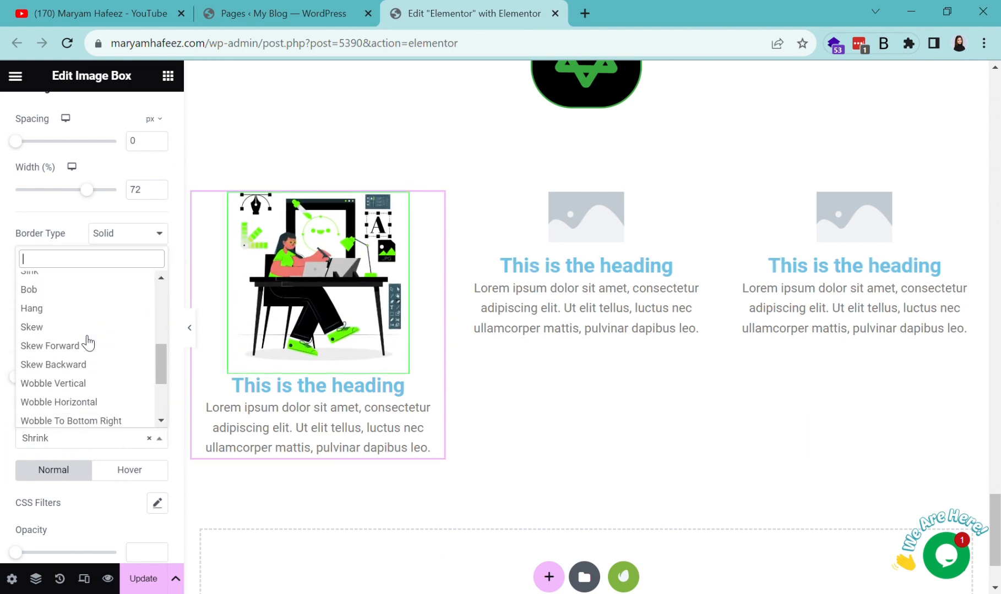
{"action": "scroll", "coordinate": [88, 343], "scroll_direction": "up", "scroll_amount": 6}
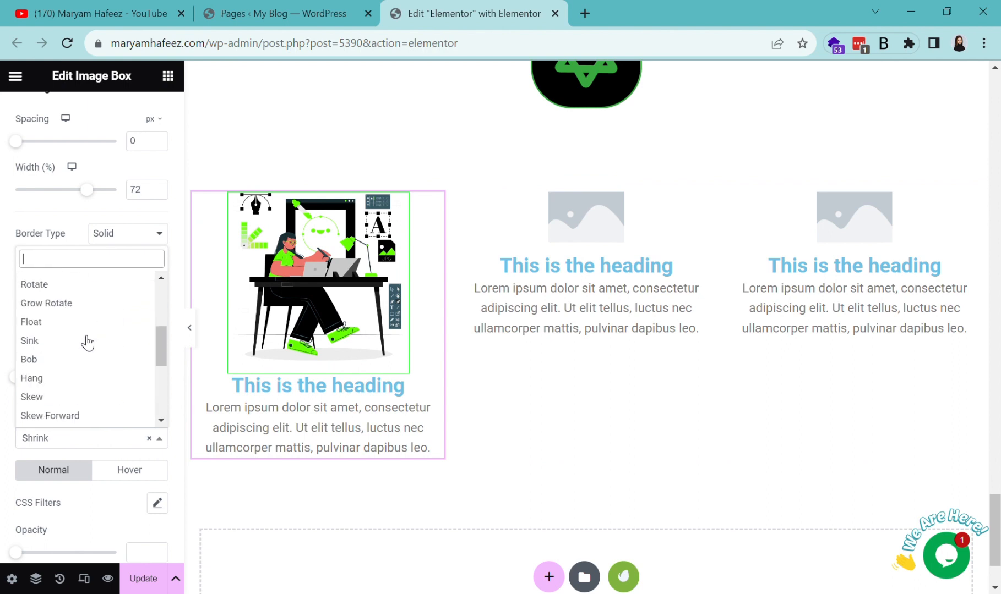
{"action": "scroll", "coordinate": [88, 343], "scroll_direction": "down", "scroll_amount": 6}
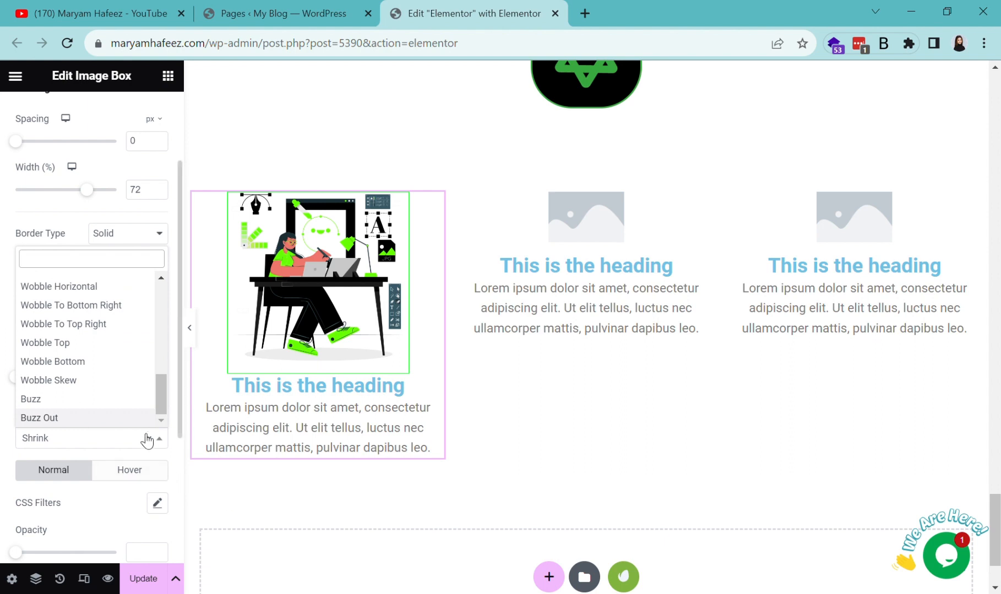
{"action": "scroll", "coordinate": [143, 435], "scroll_direction": "down", "scroll_amount": 4}
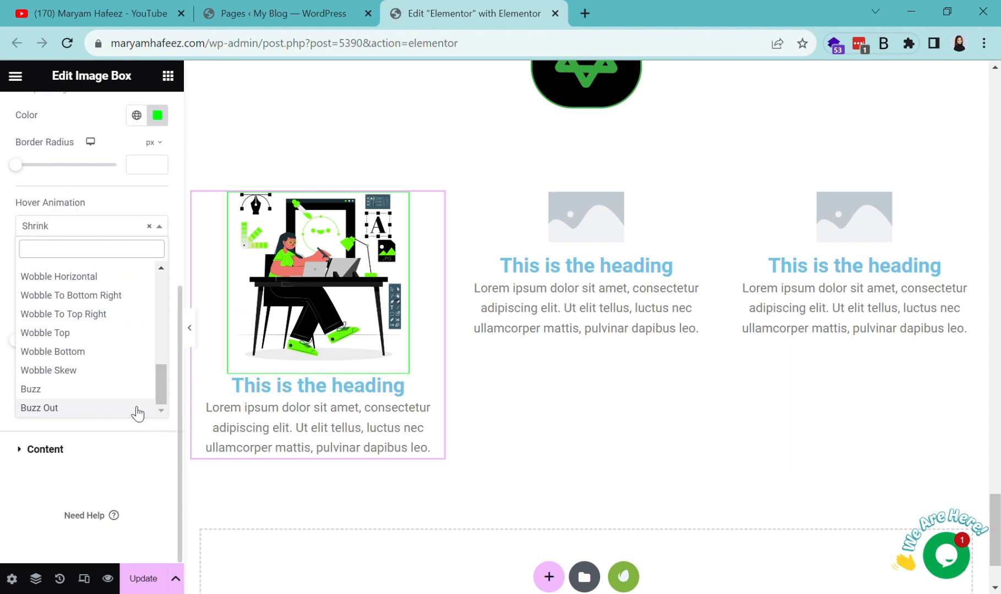
{"action": "left_click", "coordinate": [150, 226]}
{"action": "scroll", "coordinate": [81, 186], "scroll_direction": "up", "scroll_amount": 6}
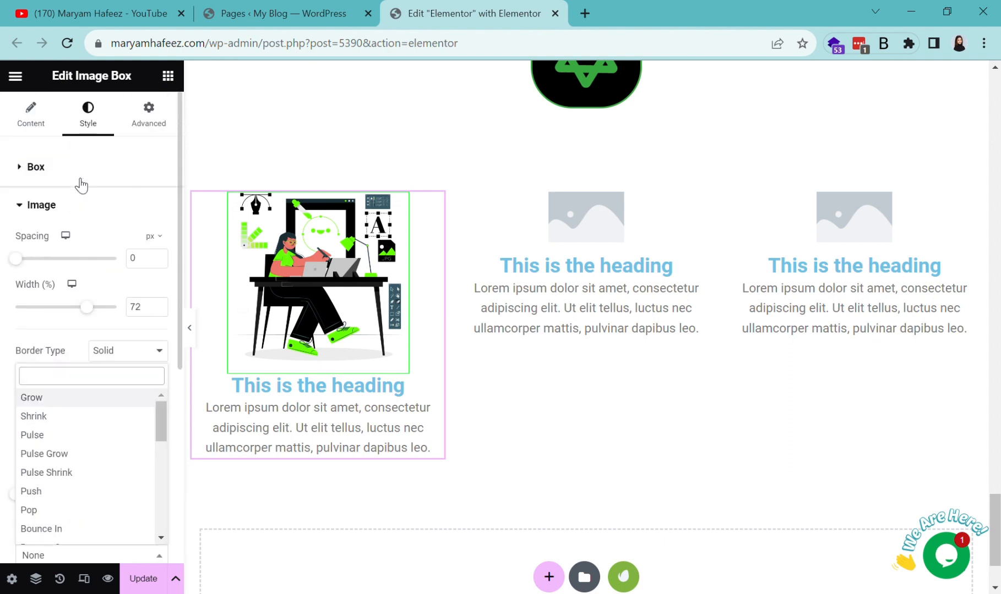
{"action": "left_click", "coordinate": [30, 208]}
{"action": "left_click", "coordinate": [41, 224]}
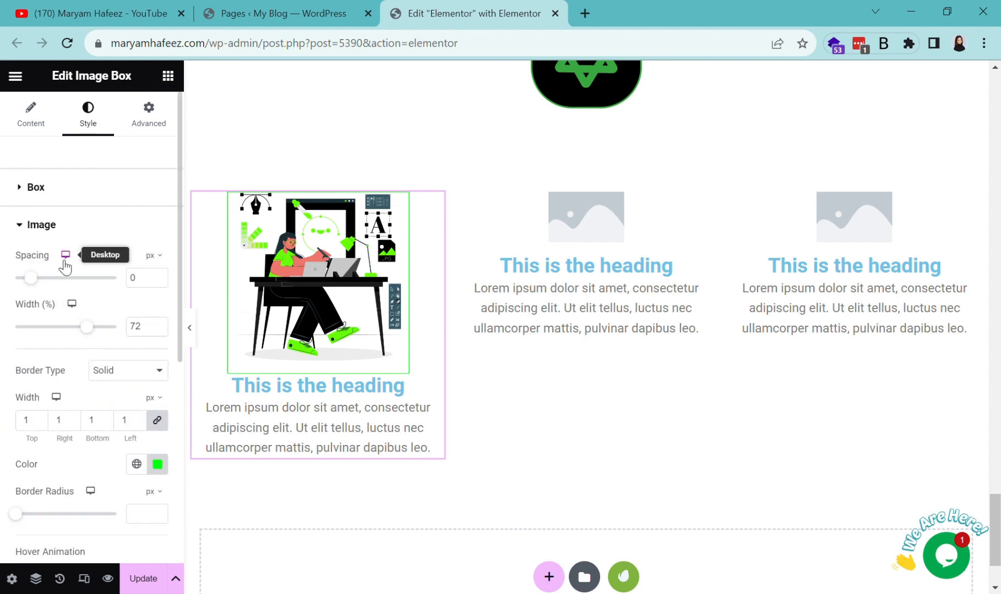
Set the first image box's image opacity to 0.26 for the normal state and 0.84 for the hover state.
{"action": "scroll", "coordinate": [95, 344], "scroll_direction": "down", "scroll_amount": 4}
{"action": "scroll", "coordinate": [91, 388], "scroll_direction": "down", "scroll_amount": 2}
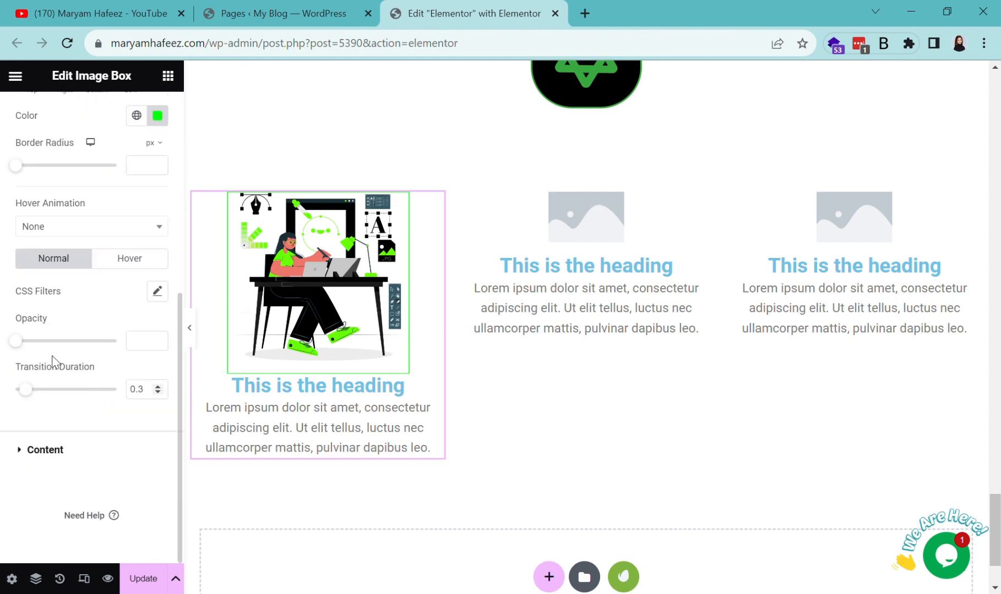
{"action": "mouse_move", "coordinate": [25, 345]}
{"action": "left_mouse_down"}
{"action": "mouse_move", "coordinate": [53, 347]}
{"action": "mouse_move", "coordinate": [34, 346]}
{"action": "left_mouse_up"}
{"action": "left_click", "coordinate": [146, 259]}
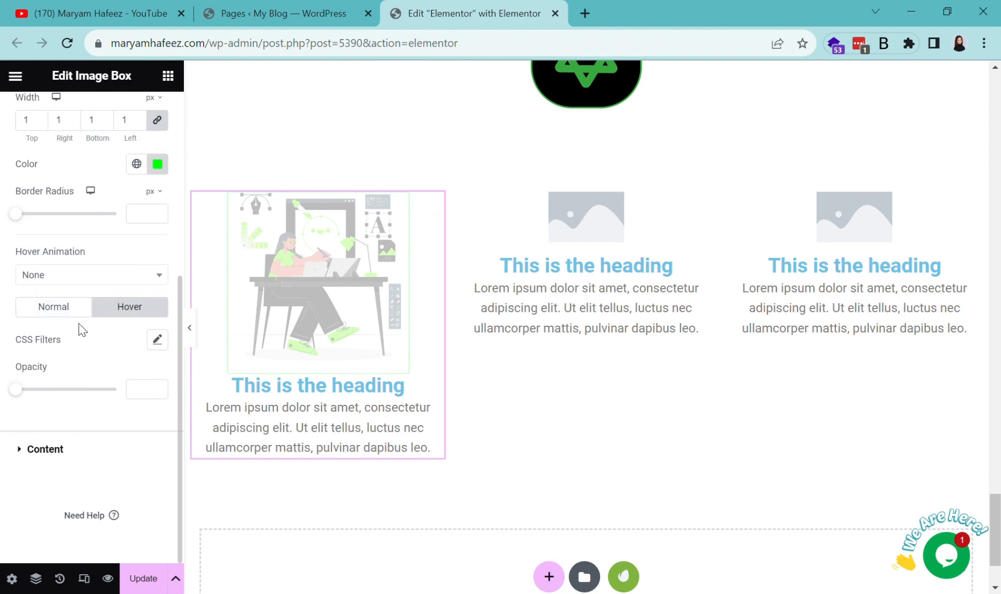
{"action": "left_click_drag", "start_coordinate": [27, 394], "coordinate": [102, 397]}
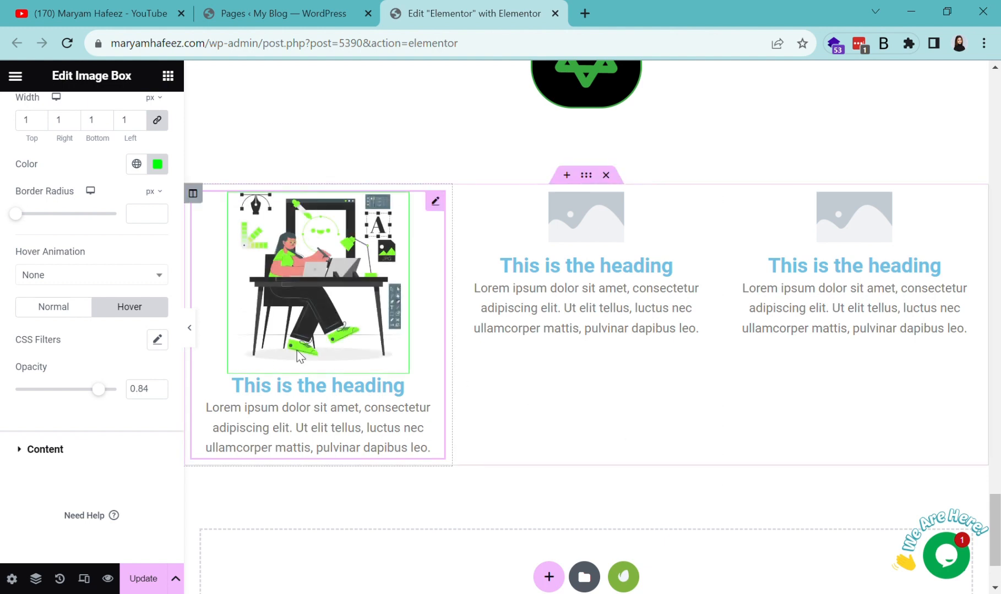
Set the first image box's title spacing to 0 and its title color to black, #000000.
{"action": "left_click", "coordinate": [60, 314]}
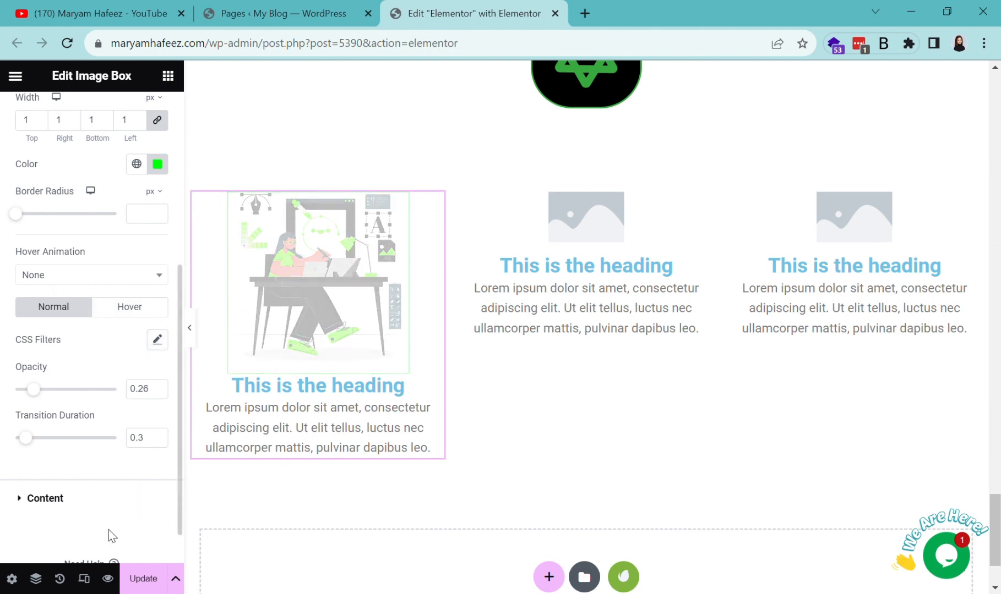
{"action": "scroll", "coordinate": [97, 485], "scroll_direction": "down", "scroll_amount": 1}
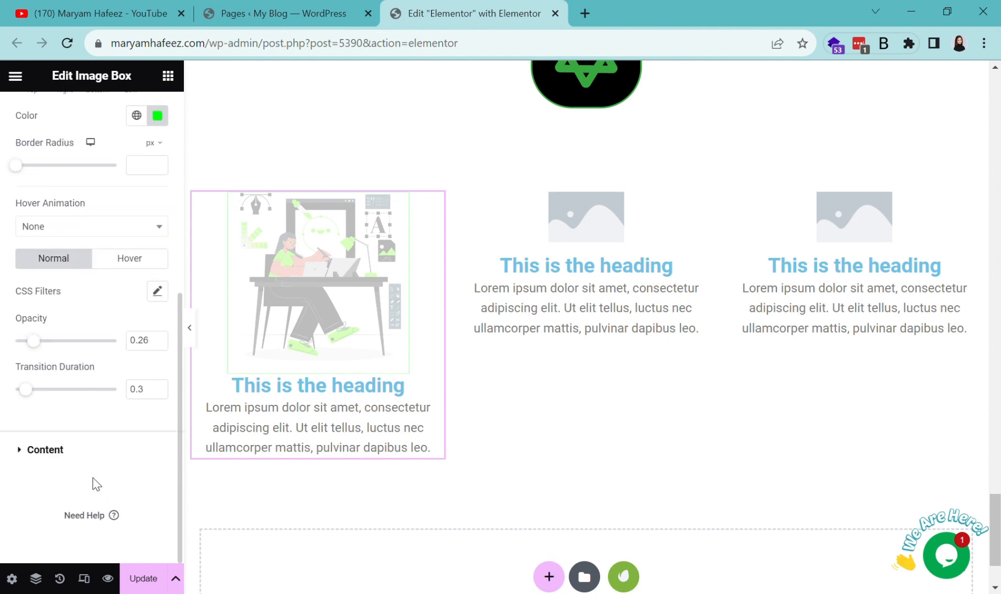
{"action": "left_click", "coordinate": [48, 450]}
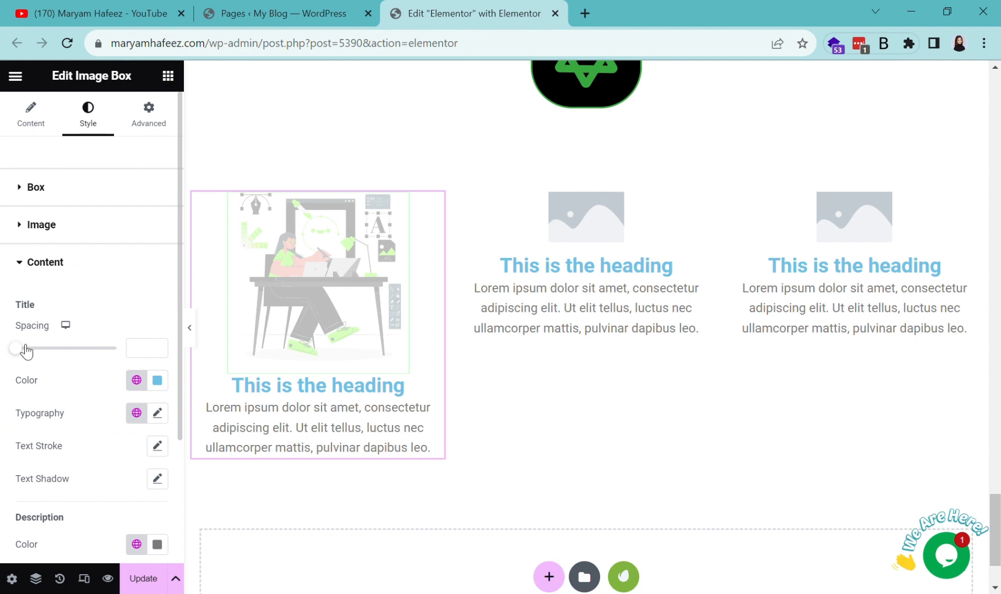
{"action": "mouse_move", "coordinate": [26, 351]}
{"action": "left_mouse_down"}
{"action": "mouse_move", "coordinate": [72, 356]}
{"action": "mouse_move", "coordinate": [26, 359]}
{"action": "left_mouse_up"}
{"action": "left_click", "coordinate": [157, 381]}
{"action": "type", "text": "#000000"}
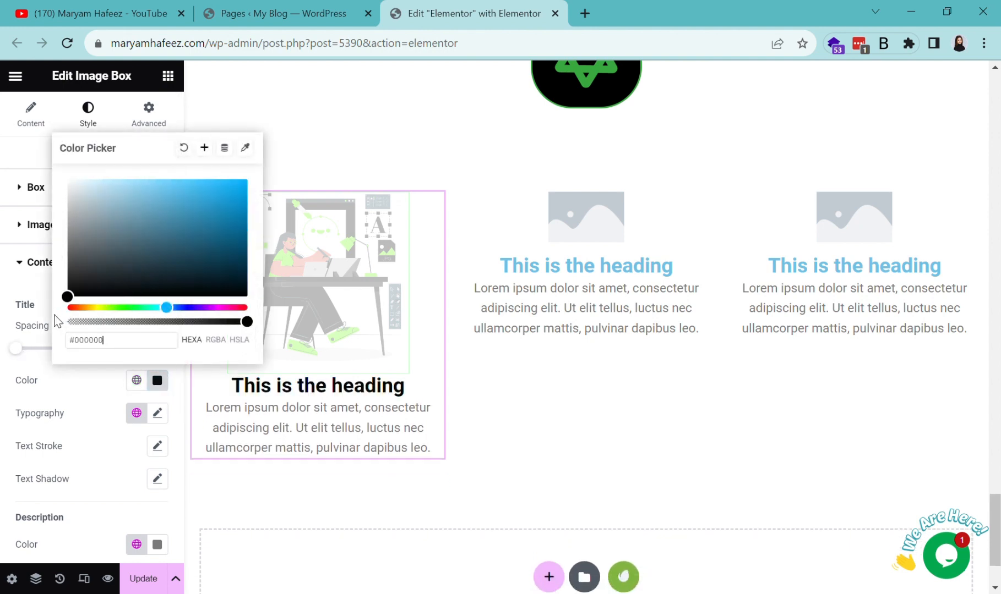
{"action": "left_click", "coordinate": [101, 388]}
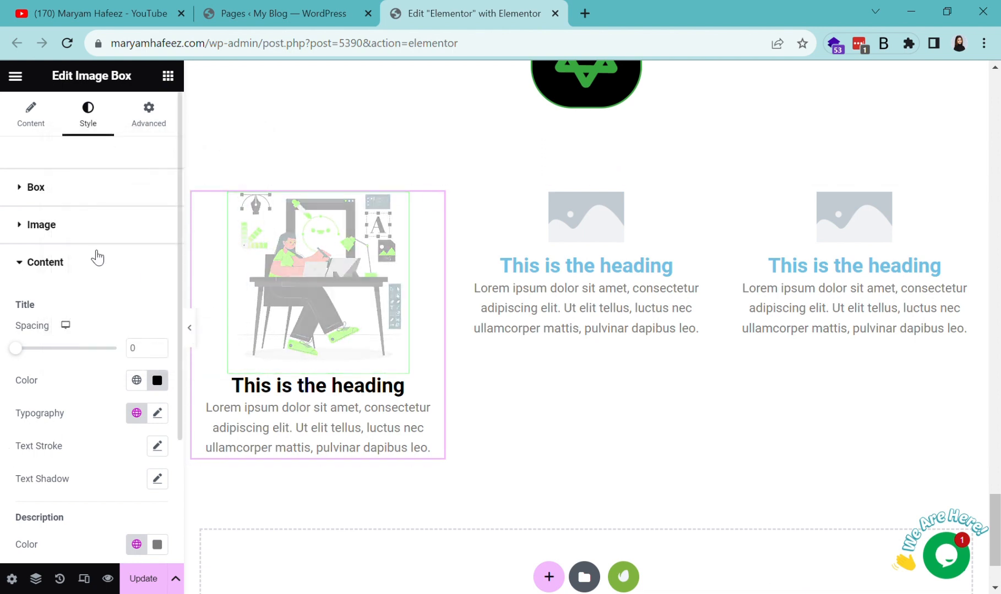
Set the normal-state opacity of the first image box's image to 1.
{"action": "left_click", "coordinate": [62, 226]}
{"action": "scroll", "coordinate": [137, 360], "scroll_direction": "down", "scroll_amount": 2}
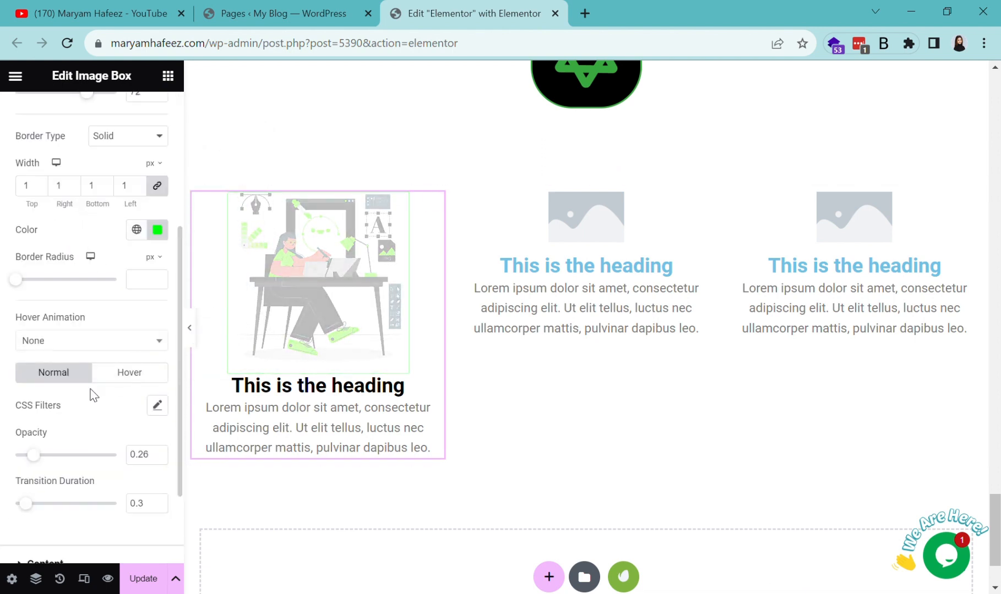
{"action": "left_click_drag", "start_coordinate": [44, 458], "coordinate": [137, 456]}
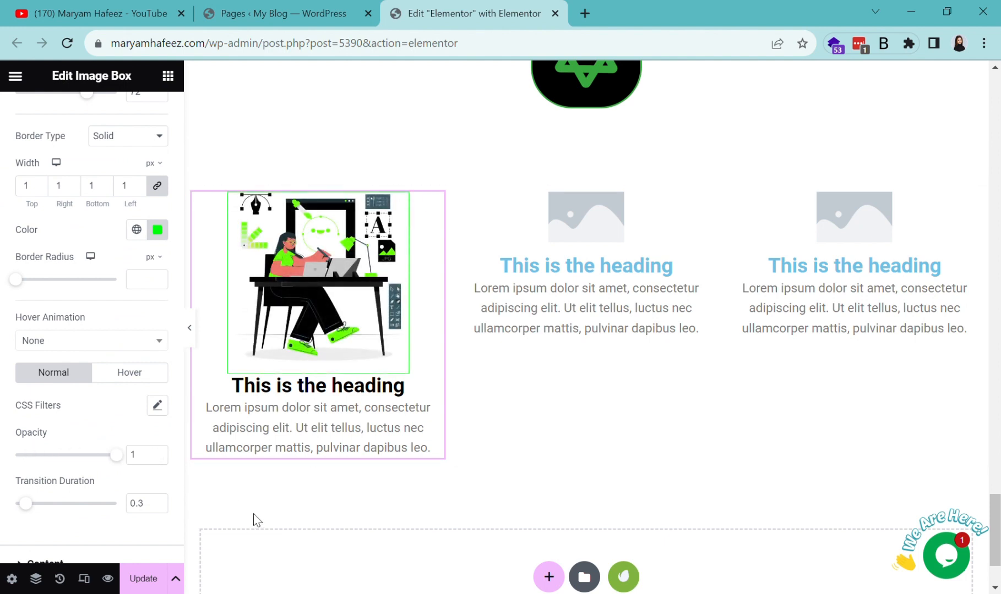
{"action": "scroll", "coordinate": [116, 178], "scroll_direction": "up", "scroll_amount": 4}
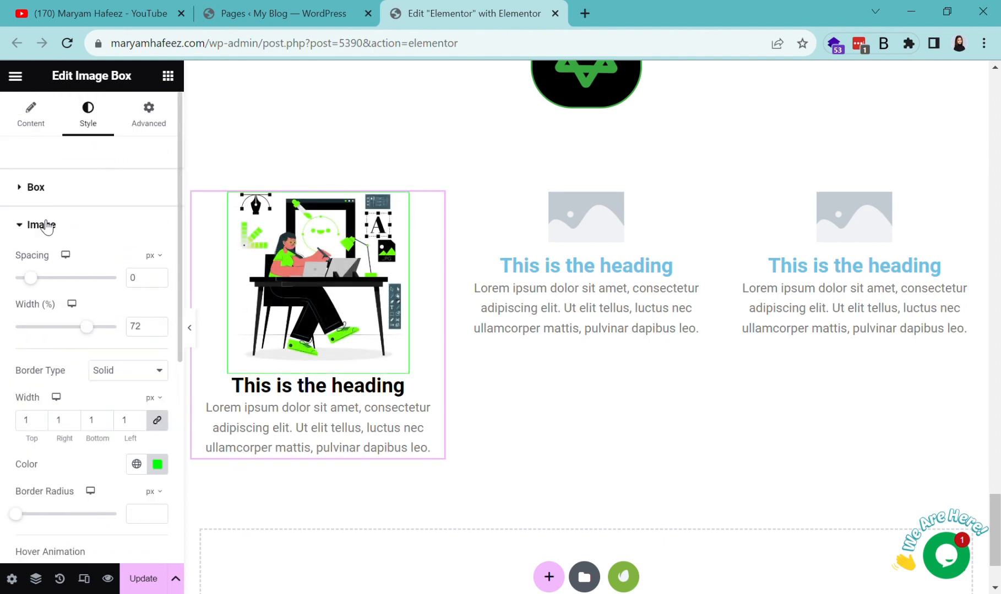
Change the first image box's title font family to Poppins.
{"action": "left_click", "coordinate": [46, 225]}
{"action": "left_click", "coordinate": [63, 268]}
{"action": "scroll", "coordinate": [74, 294], "scroll_direction": "down", "scroll_amount": 2}
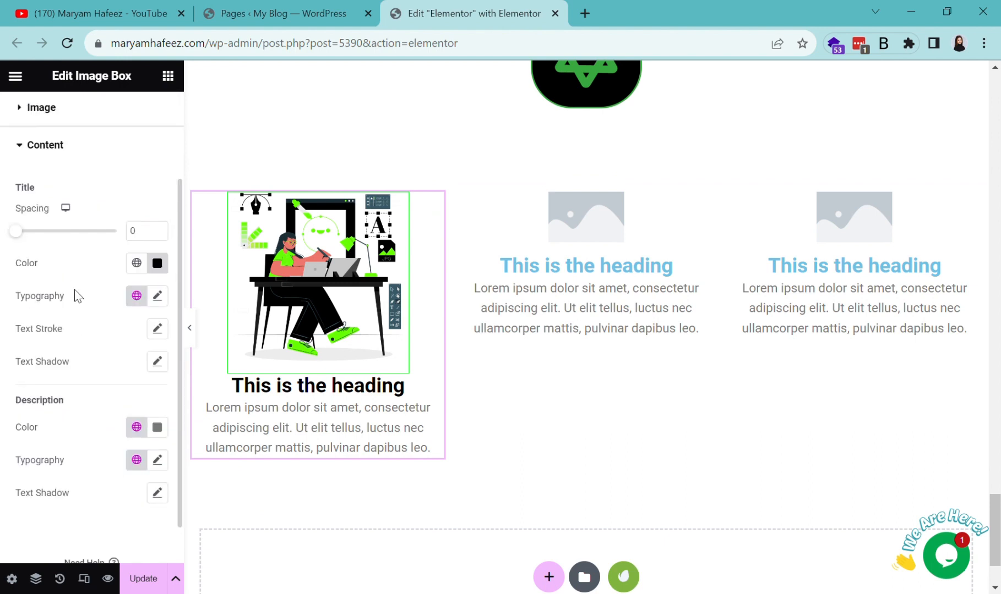
{"action": "scroll", "coordinate": [77, 296], "scroll_direction": "down", "scroll_amount": 1}
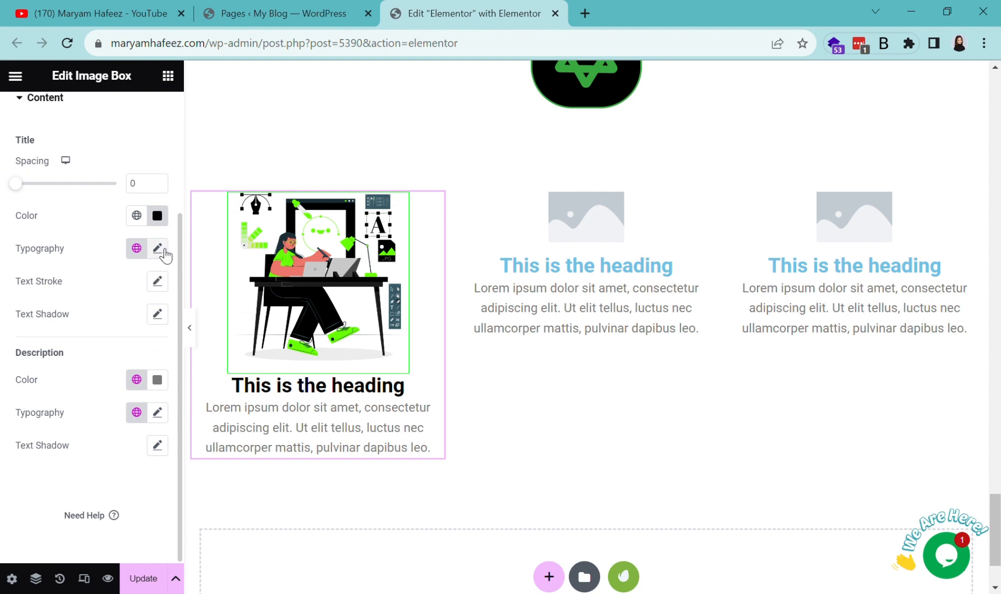
{"action": "left_click", "coordinate": [157, 248]}
{"action": "left_click", "coordinate": [142, 324]}
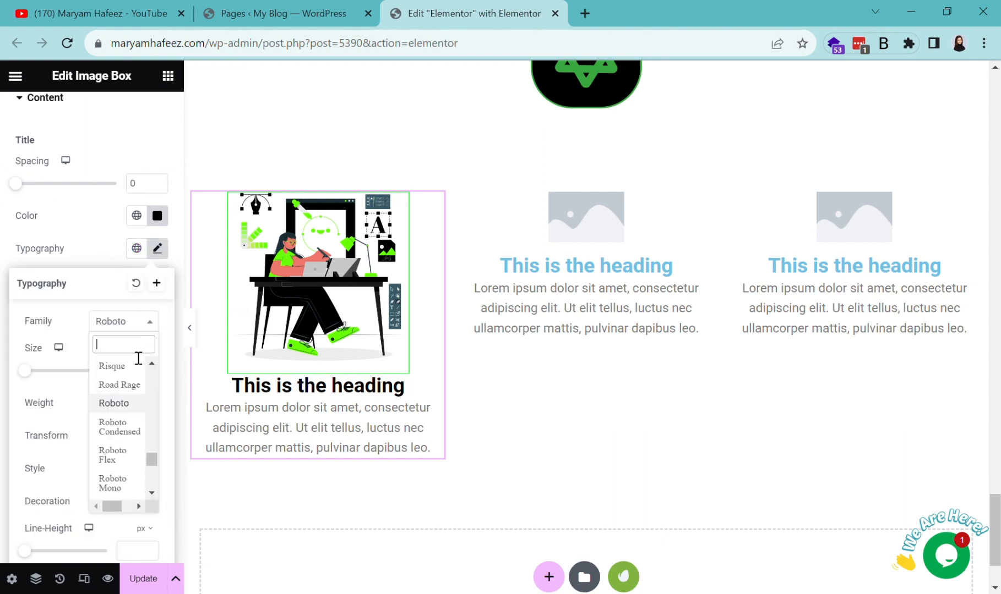
{"action": "type", "text": "popp"}
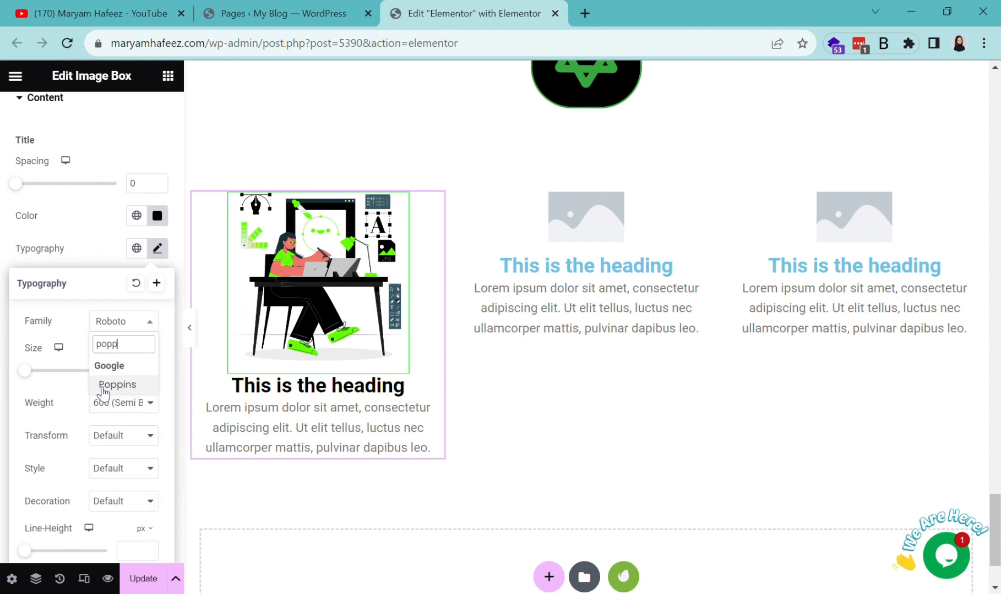
{"action": "left_click", "coordinate": [101, 385]}
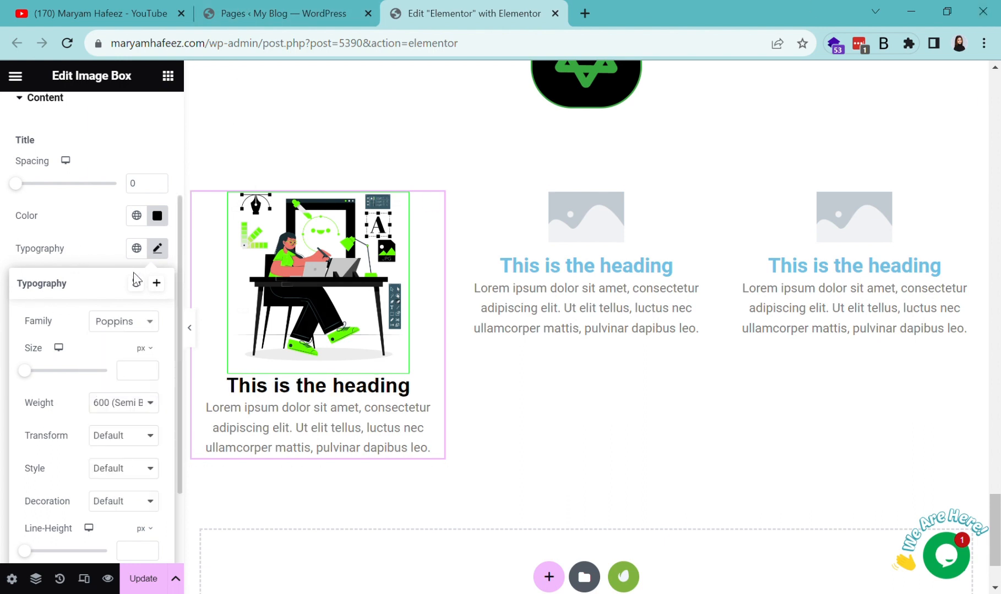
Set the first image box's title font size to 25 px and check the font weight options.
{"action": "left_click", "coordinate": [148, 368]}
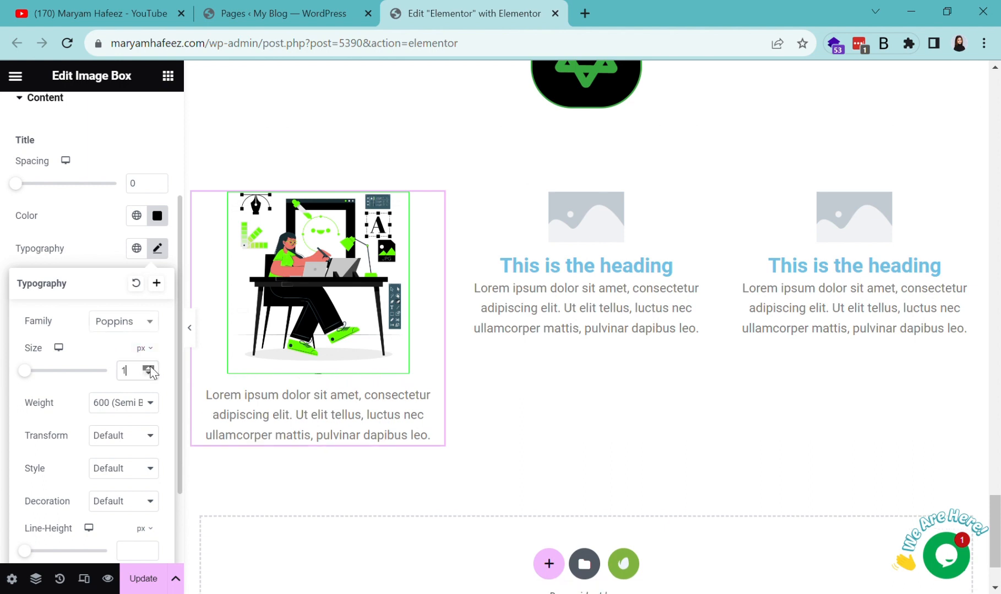
{"action": "left_click", "coordinate": [148, 368]}
{"action": "left_click", "coordinate": [148, 368]}
{"action": "left_click", "coordinate": [148, 368]}
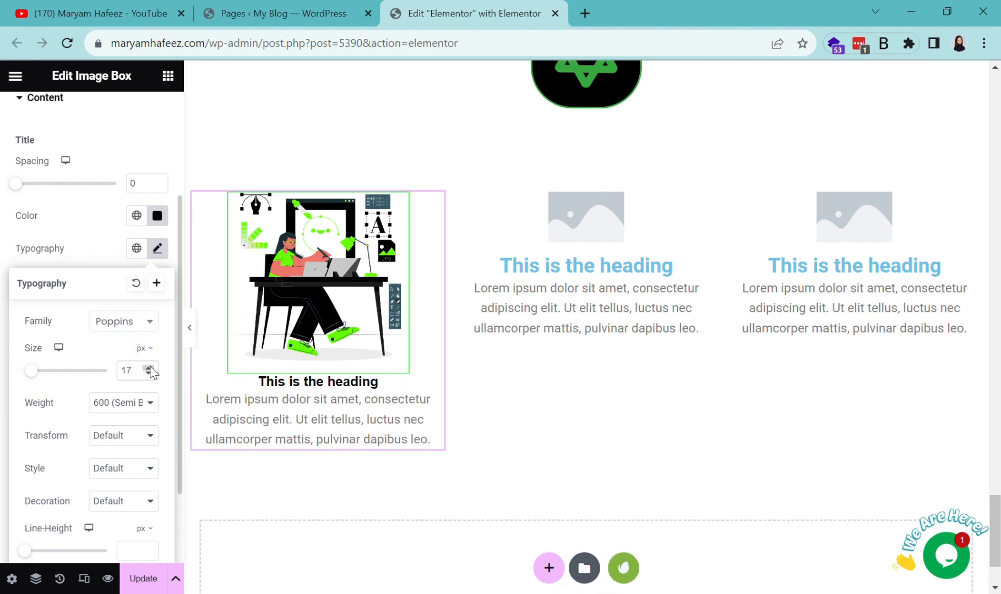
{"action": "left_click", "coordinate": [148, 368]}
{"action": "left_click", "coordinate": [148, 368]}
{"action": "left_click", "coordinate": [148, 368]}
{"action": "left_click", "coordinate": [148, 368]}
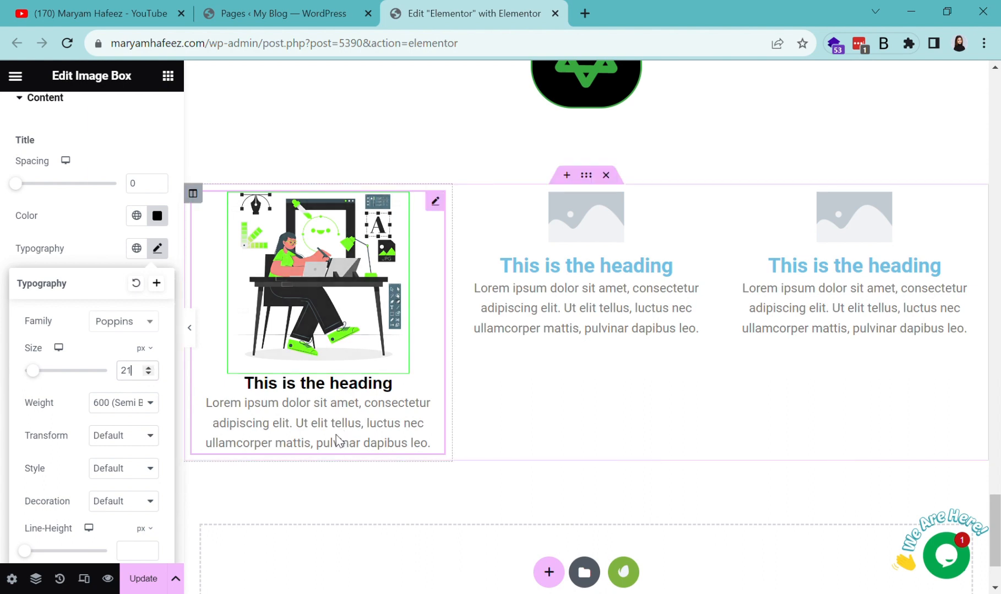
{"action": "left_click", "coordinate": [149, 367]}
{"action": "left_click", "coordinate": [149, 367]}
{"action": "left_click", "coordinate": [149, 368]}
{"action": "left_click", "coordinate": [149, 368]}
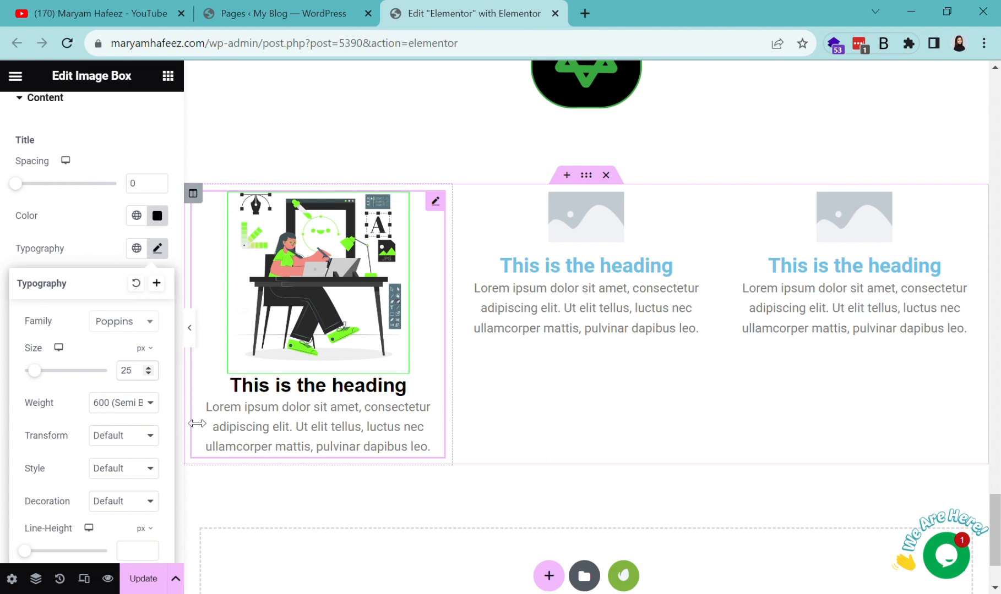
{"action": "left_click", "coordinate": [149, 368]}
{"action": "left_click", "coordinate": [149, 368]}
{"action": "left_click", "coordinate": [148, 373]}
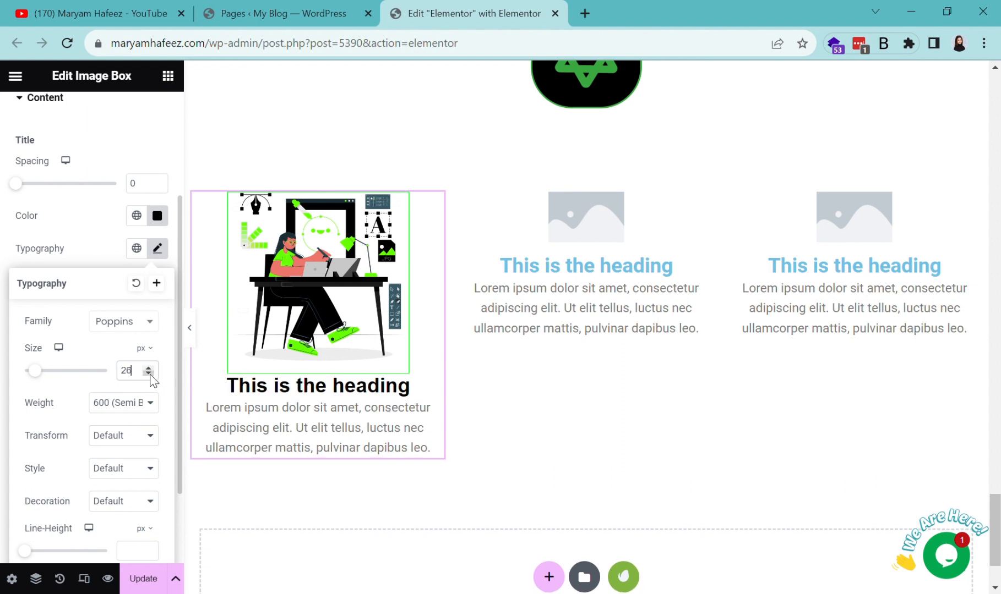
{"action": "left_click", "coordinate": [148, 373]}
{"action": "left_click", "coordinate": [150, 407]}
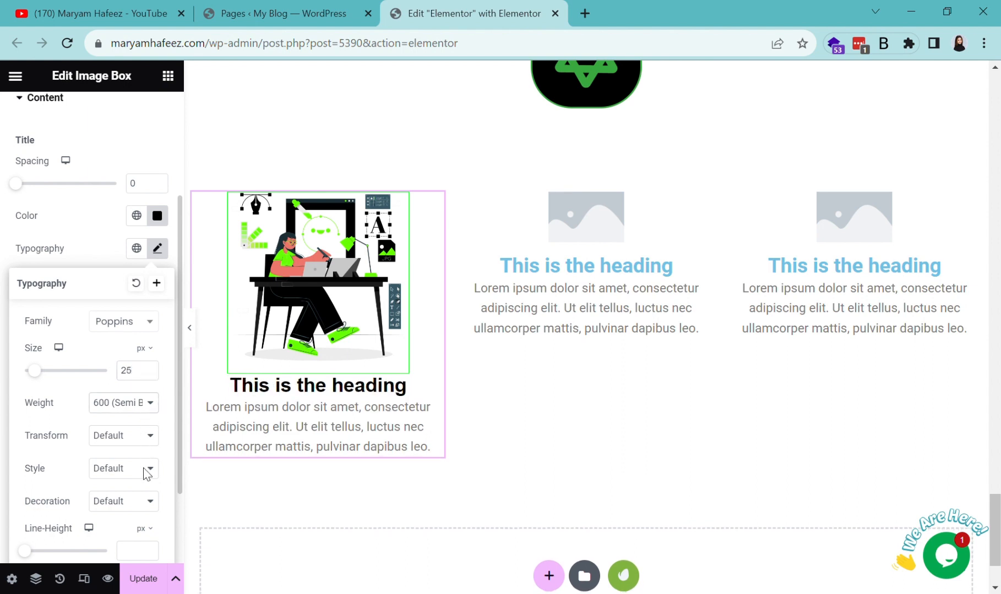
Set the first image box's title font weight to 800 (Extra Bold).
{"action": "left_click", "coordinate": [142, 521]}
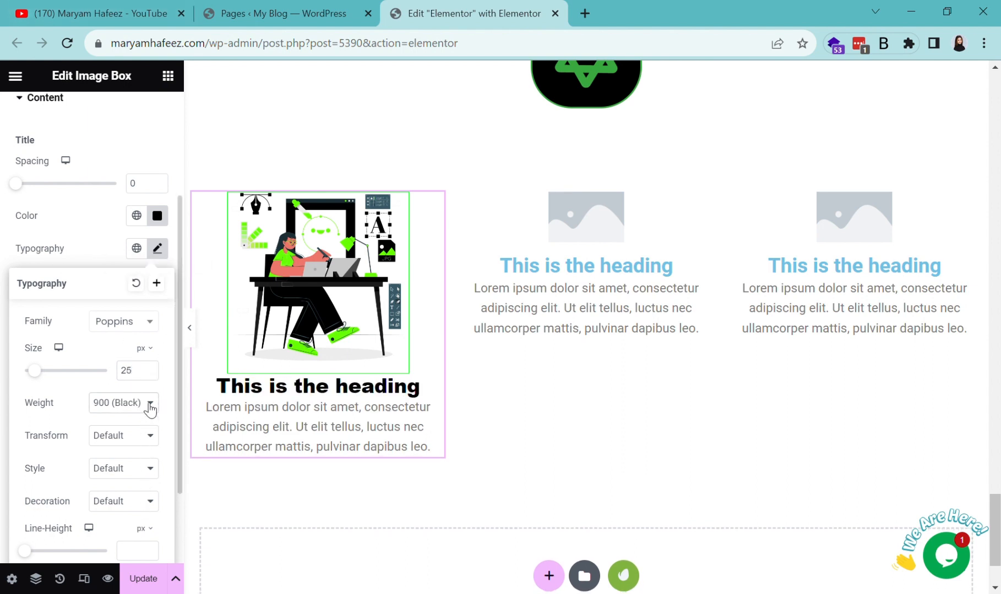
{"action": "key", "text": "Up"}
{"action": "scroll", "coordinate": [139, 484], "scroll_direction": "down", "scroll_amount": 2}
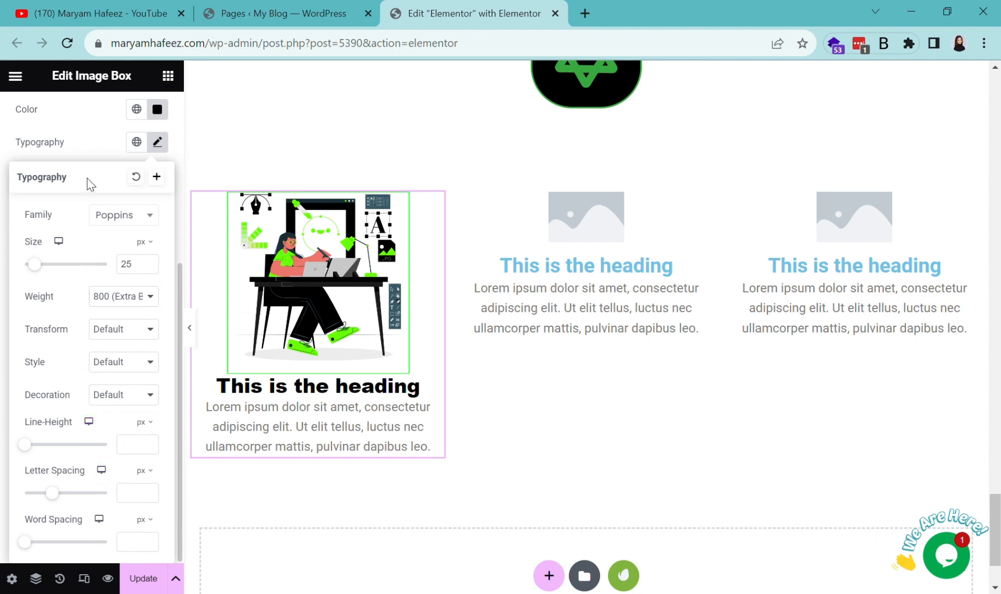
{"action": "left_click", "coordinate": [57, 145]}
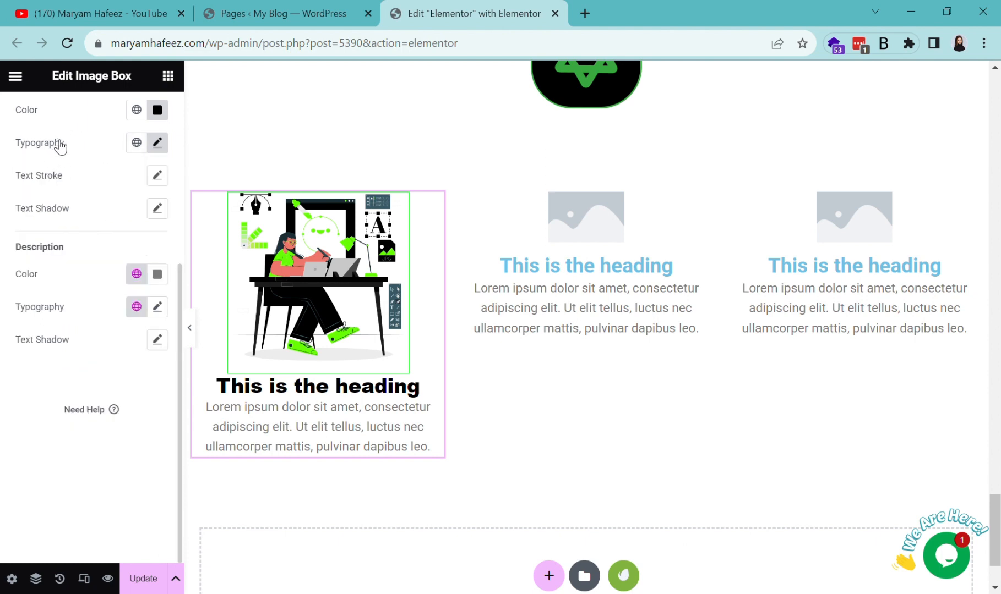
Set the first image box's description color to black, #000000.
{"action": "left_click", "coordinate": [158, 275]}
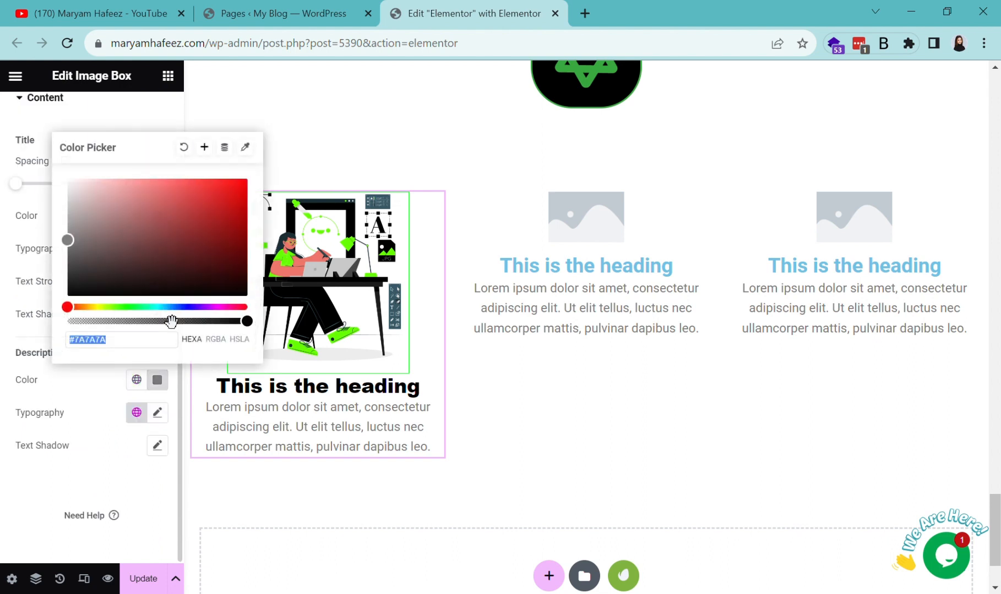
{"action": "left_click_drag", "start_coordinate": [155, 252], "coordinate": [43, 315]}
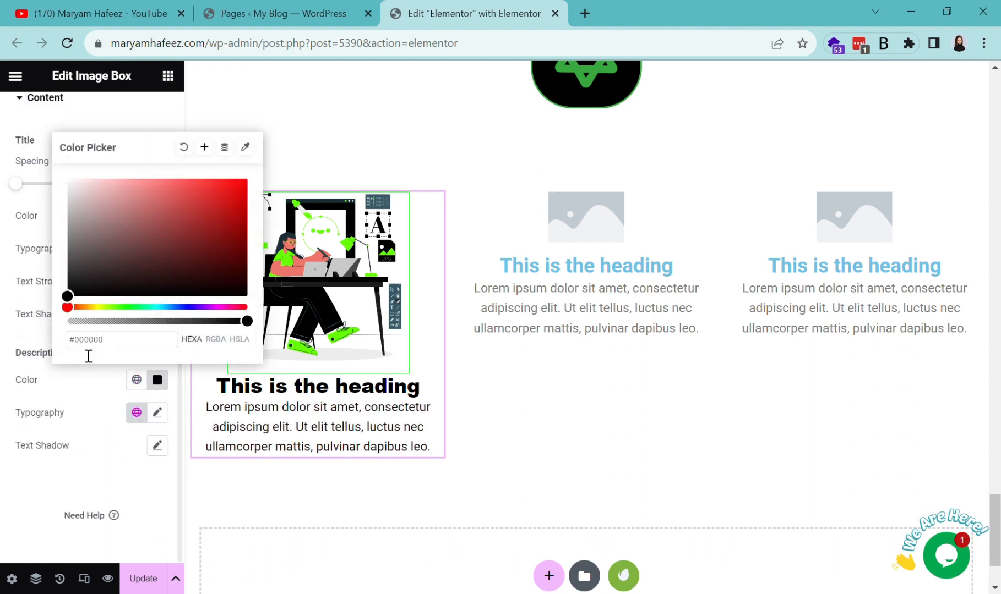
{"action": "left_click", "coordinate": [86, 399]}
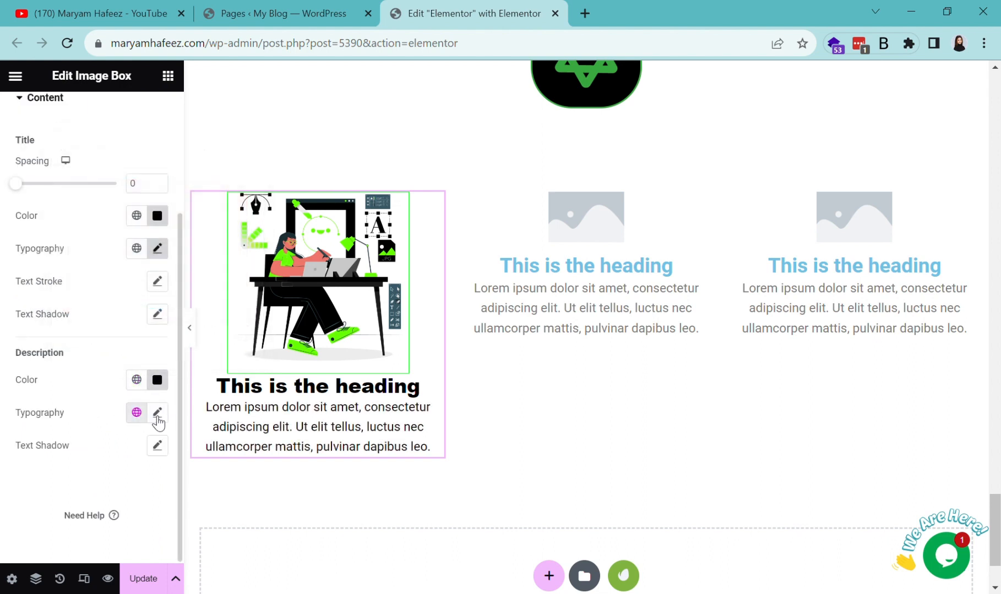
Change the first image box's description font family to Montserrat.
{"action": "left_click", "coordinate": [157, 412]}
{"action": "left_click", "coordinate": [141, 486]}
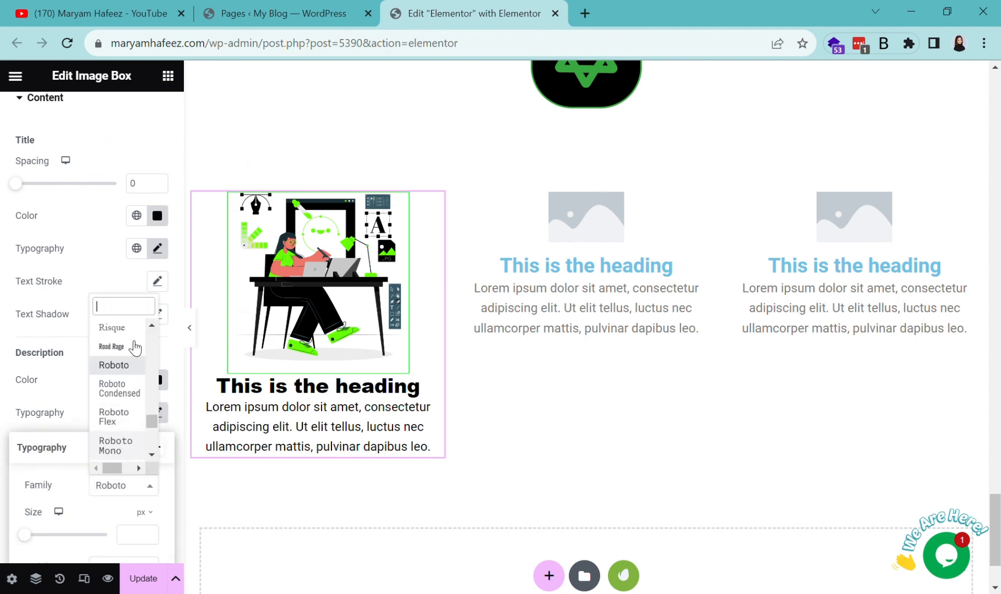
{"action": "type", "text": "mon"}
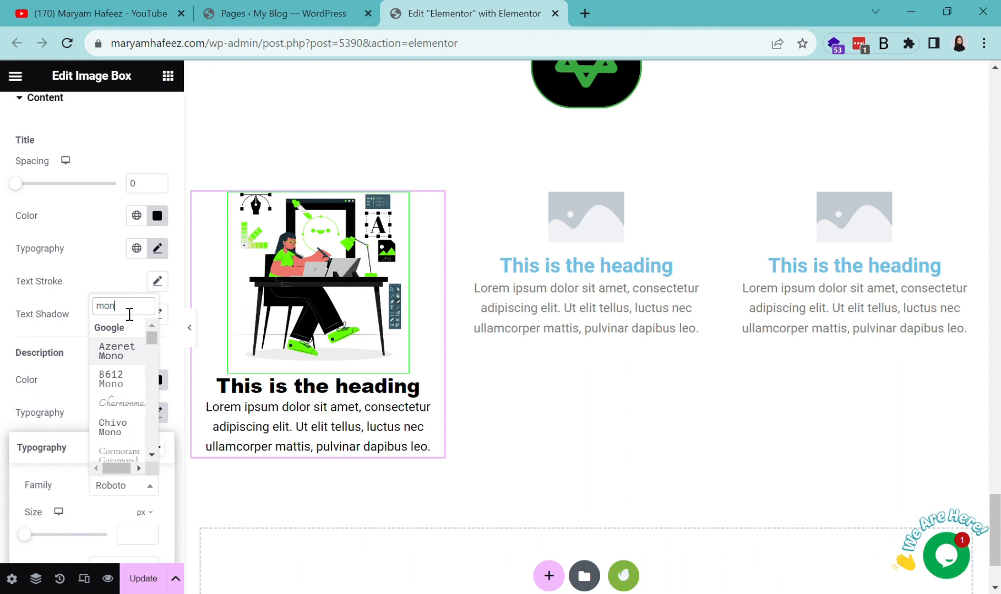
{"action": "type", "text": "t"}
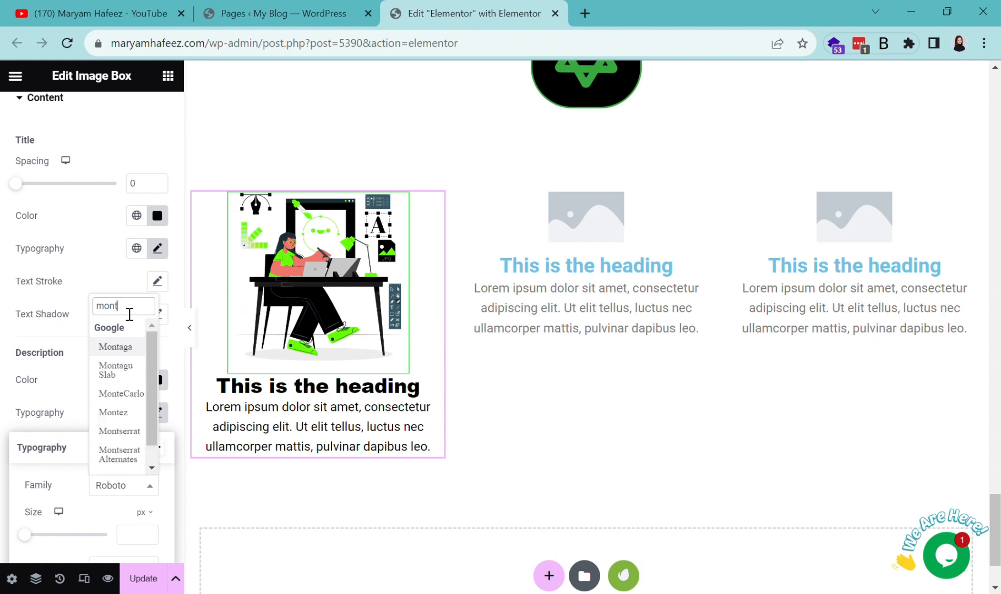
{"action": "left_click", "coordinate": [119, 431]}
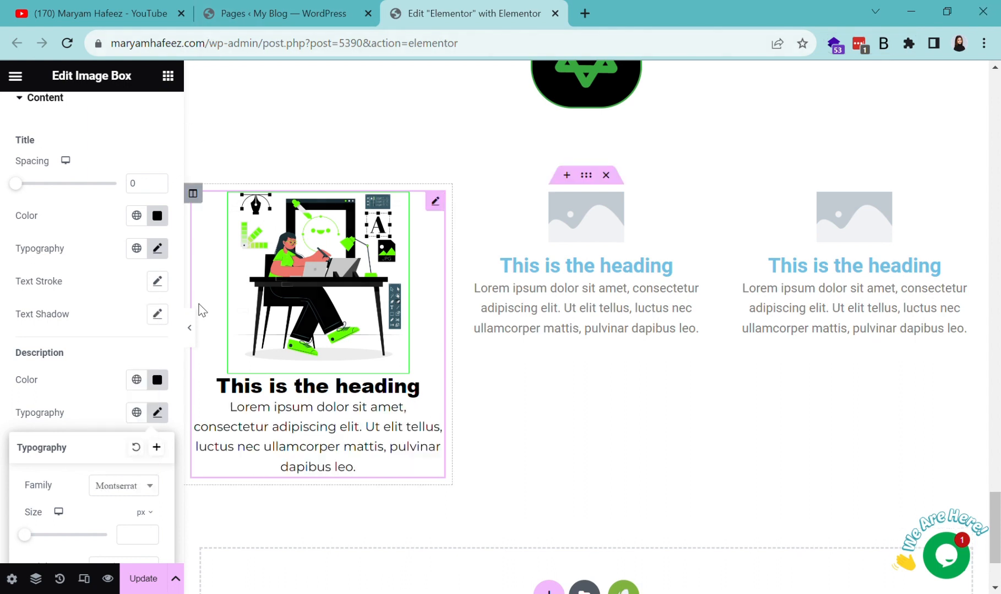
{"action": "scroll", "coordinate": [127, 423], "scroll_direction": "down", "scroll_amount": 2}
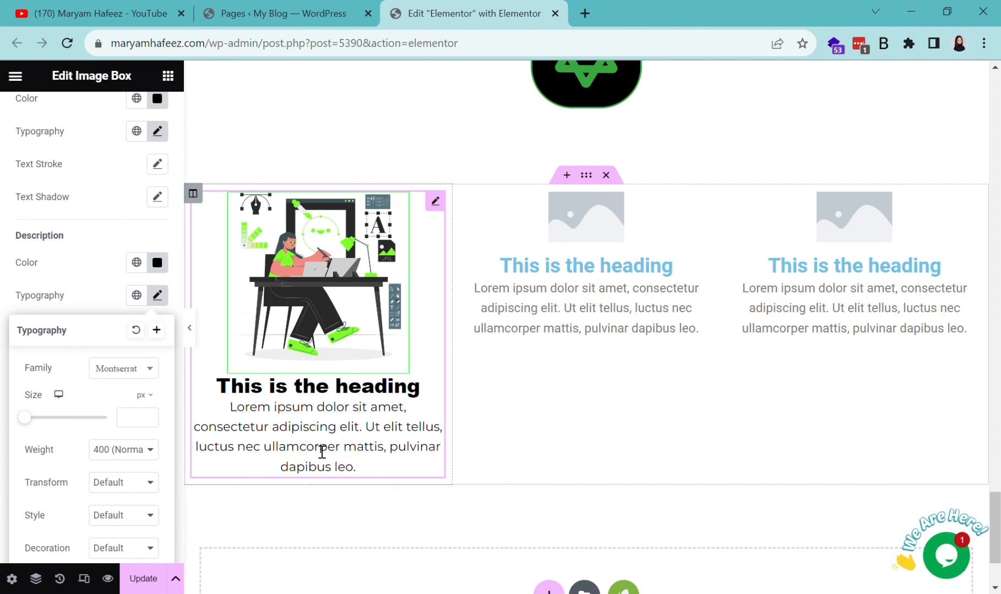
{"action": "left_click", "coordinate": [435, 460]}
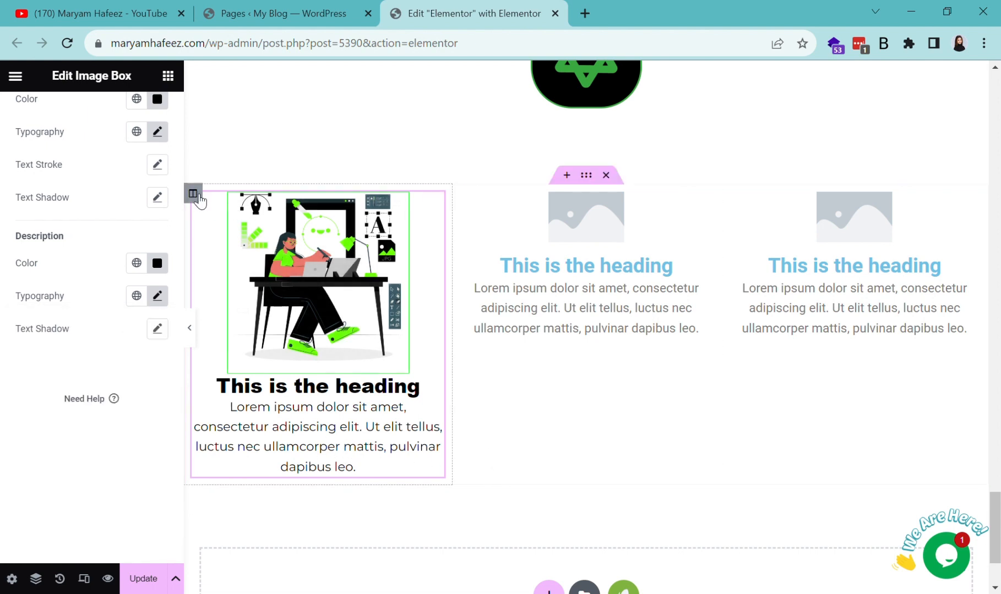
Set the first column's padding to 25 px on all four sides and preview the layout at full width.
{"action": "left_click", "coordinate": [194, 195]}
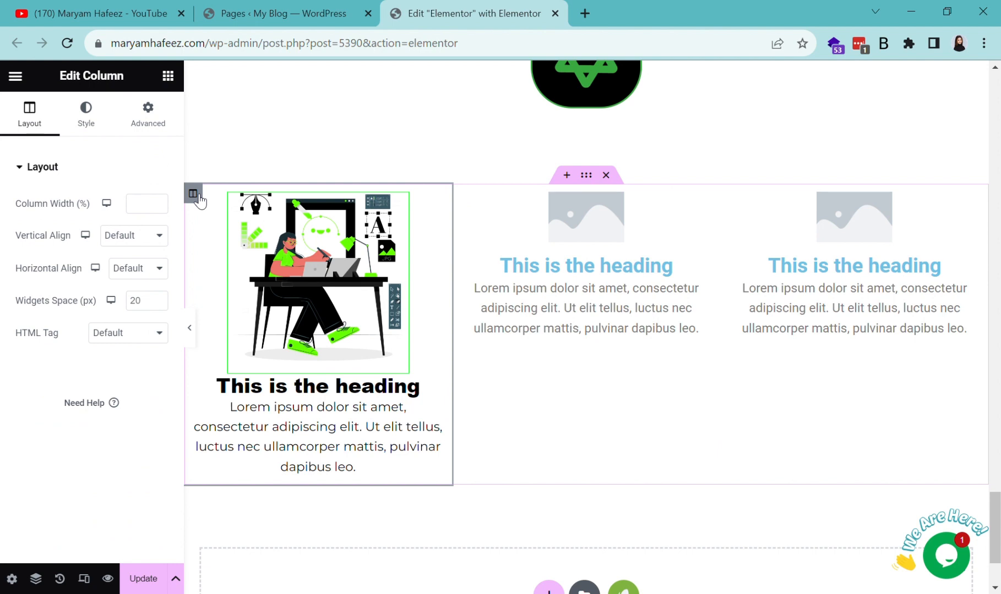
{"action": "left_click", "coordinate": [165, 129]}
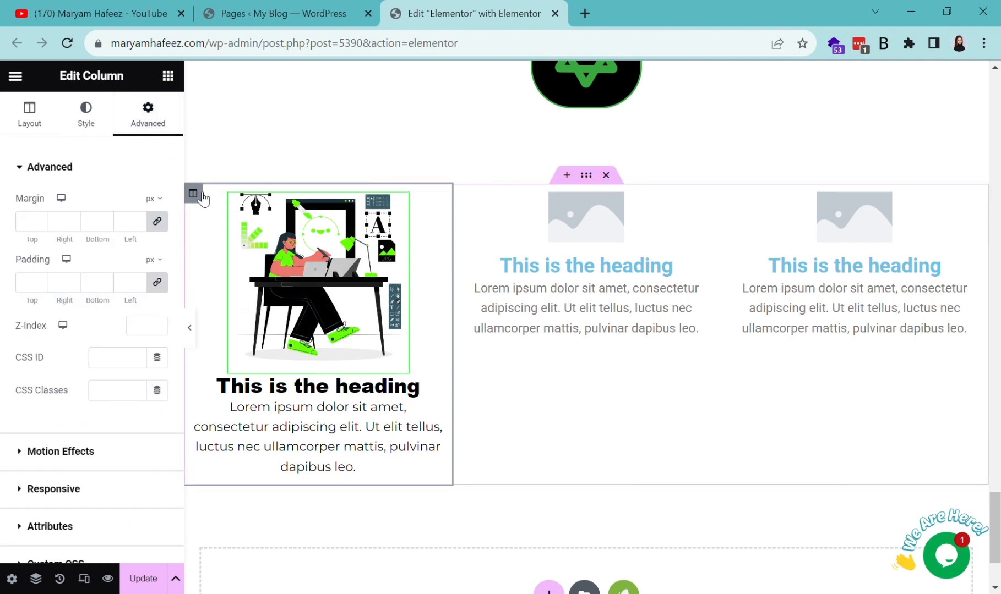
{"action": "left_click", "coordinate": [138, 279]}
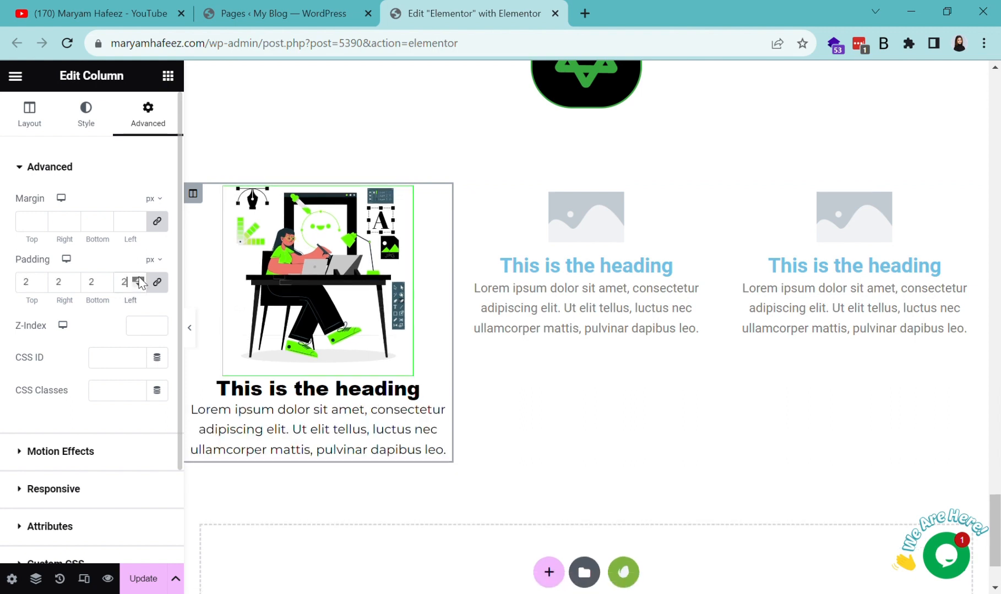
{"action": "left_click", "coordinate": [138, 279]}
{"action": "left_click", "coordinate": [139, 279]}
{"action": "left_click", "coordinate": [138, 279]}
{"action": "left_click", "coordinate": [139, 279]}
{"action": "left_click", "coordinate": [138, 280]}
{"action": "left_click", "coordinate": [138, 279]}
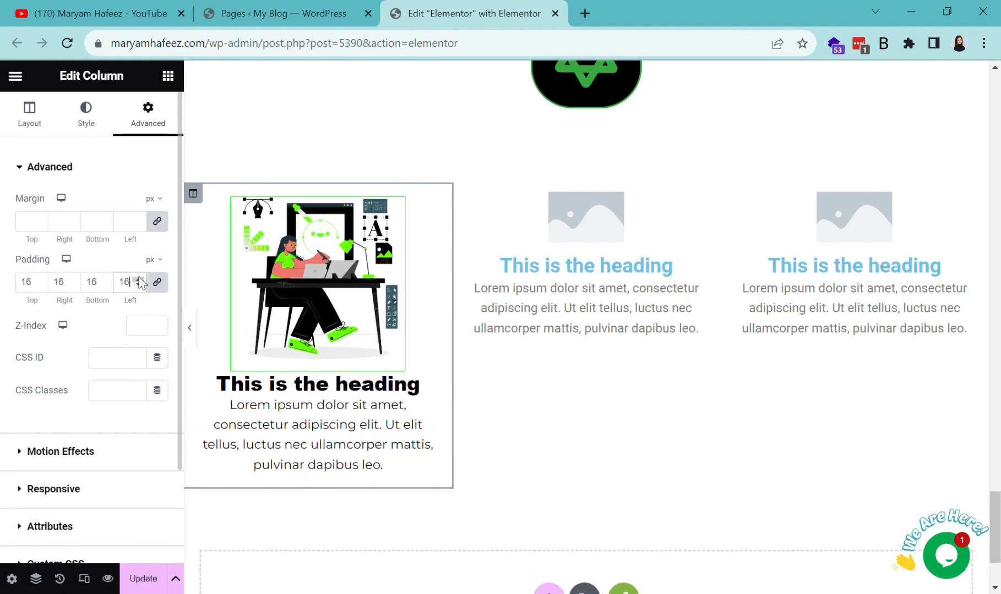
{"action": "left_click", "coordinate": [138, 280]}
{"action": "left_click", "coordinate": [138, 280]}
{"action": "left_click", "coordinate": [138, 280]}
{"action": "left_click", "coordinate": [138, 279]}
{"action": "left_click", "coordinate": [138, 280]}
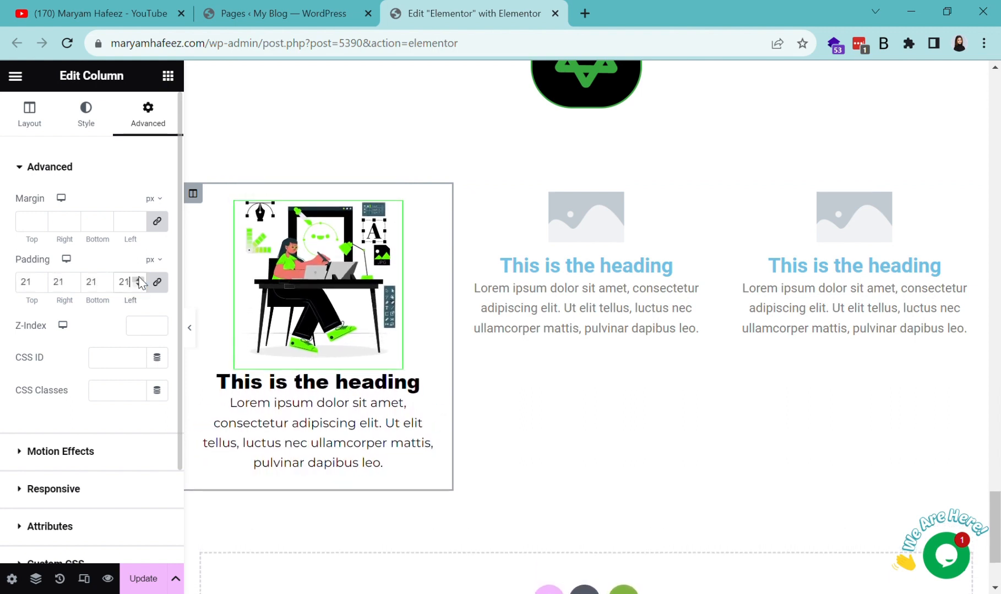
{"action": "left_click", "coordinate": [138, 279]}
{"action": "left_click", "coordinate": [138, 280]}
{"action": "left_click", "coordinate": [138, 280]}
{"action": "left_click", "coordinate": [139, 280]}
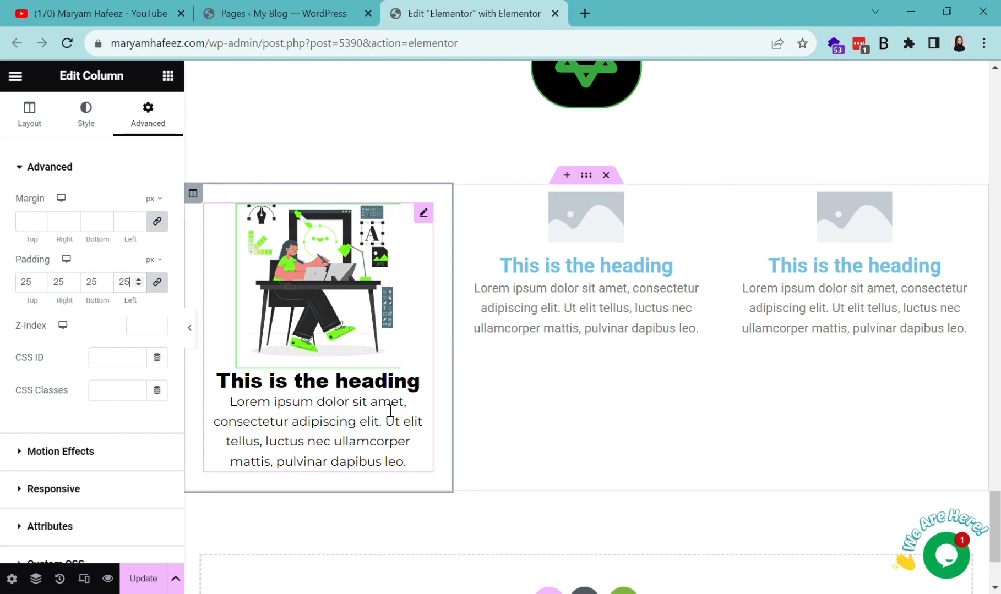
{"action": "left_click", "coordinate": [196, 340]}
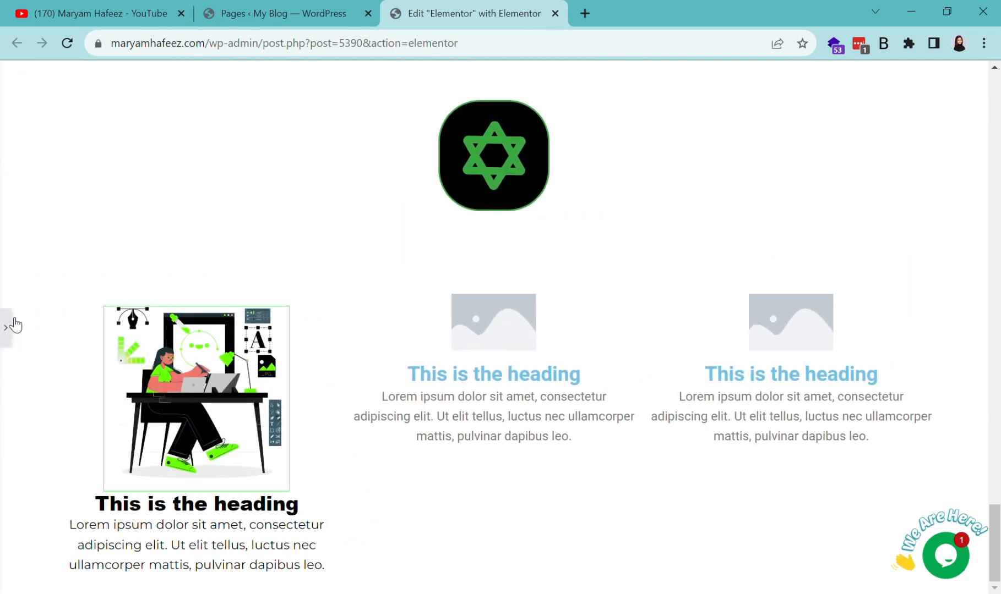
{"action": "left_click", "coordinate": [17, 333]}
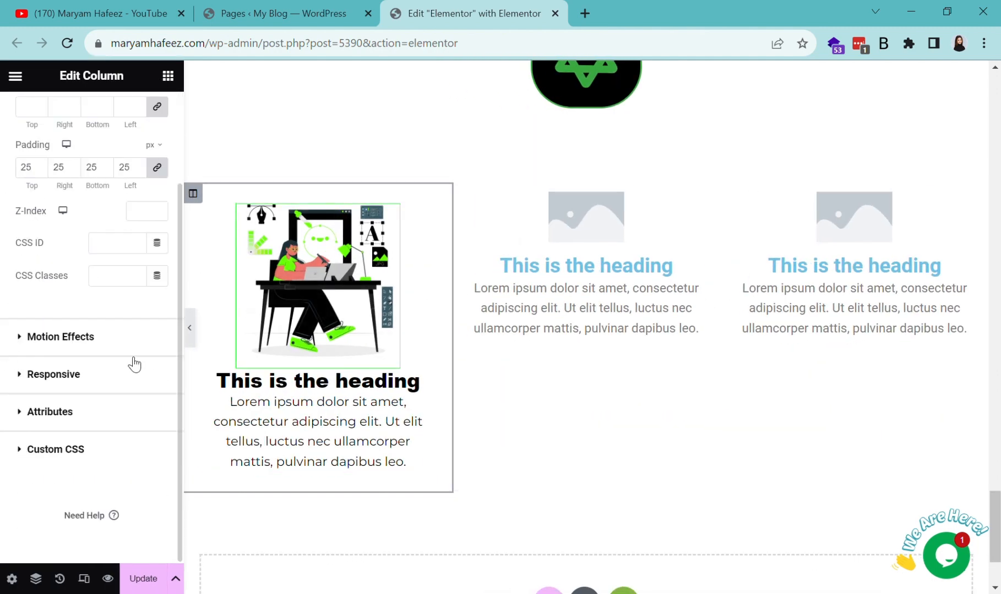
Add a box shadow with color rgba(0, 0, 0, 0.5) and blur 10 to the first column, update the page and preview it.
{"action": "scroll", "coordinate": [126, 346], "scroll_direction": "up", "scroll_amount": 2}
{"action": "scroll", "coordinate": [99, 280], "scroll_direction": "down", "scroll_amount": 2}
{"action": "scroll", "coordinate": [57, 182], "scroll_direction": "up", "scroll_amount": 2}
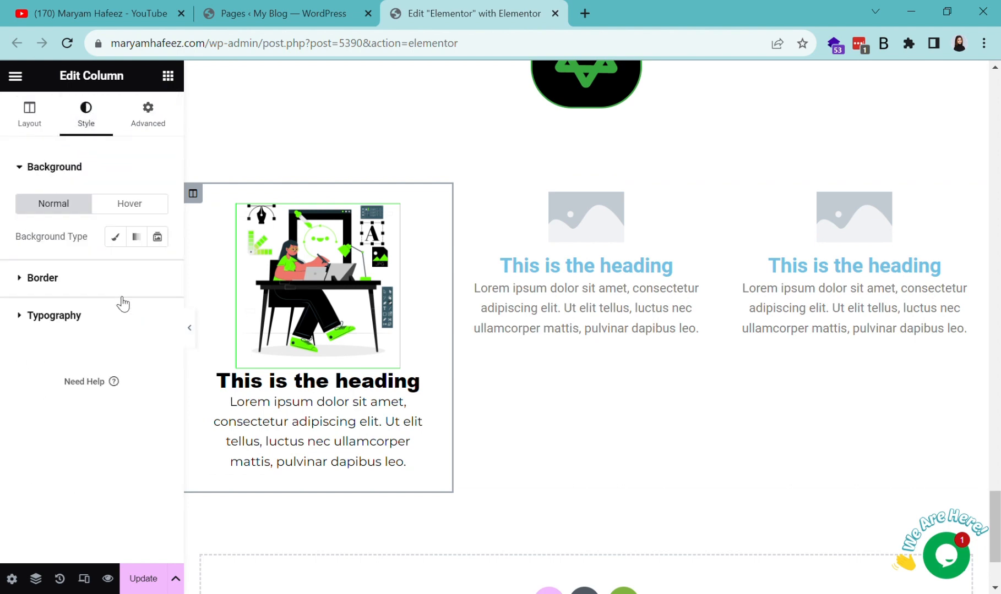
{"action": "left_click", "coordinate": [97, 280]}
{"action": "left_click", "coordinate": [158, 388]}
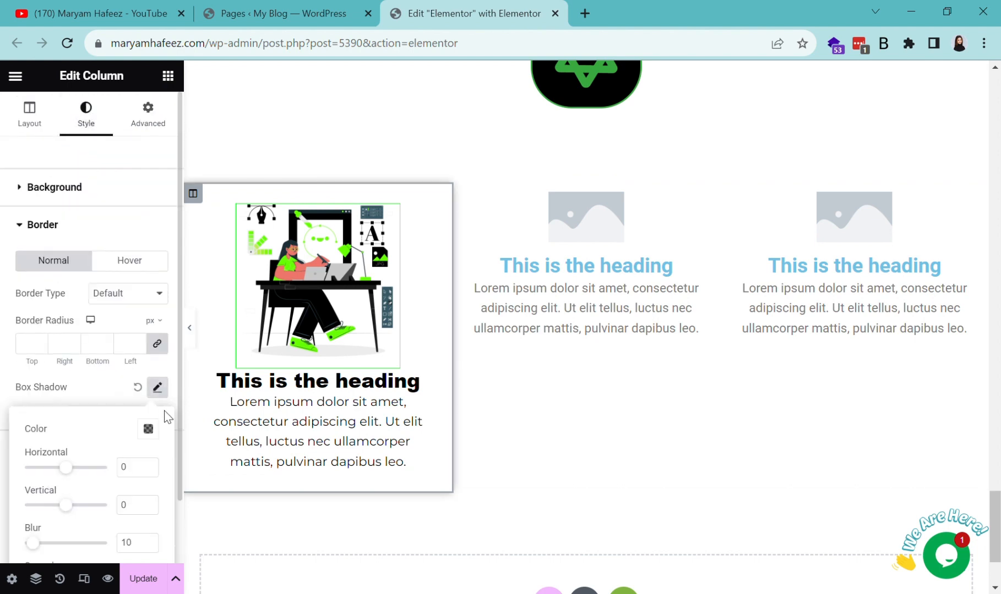
{"action": "left_click", "coordinate": [149, 428]}
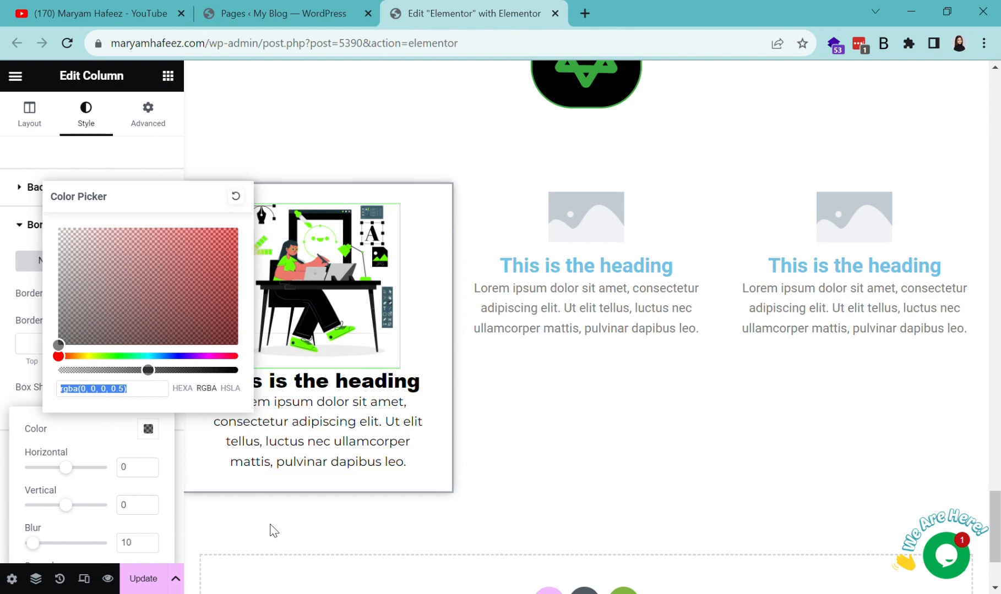
{"action": "left_click", "coordinate": [201, 525]}
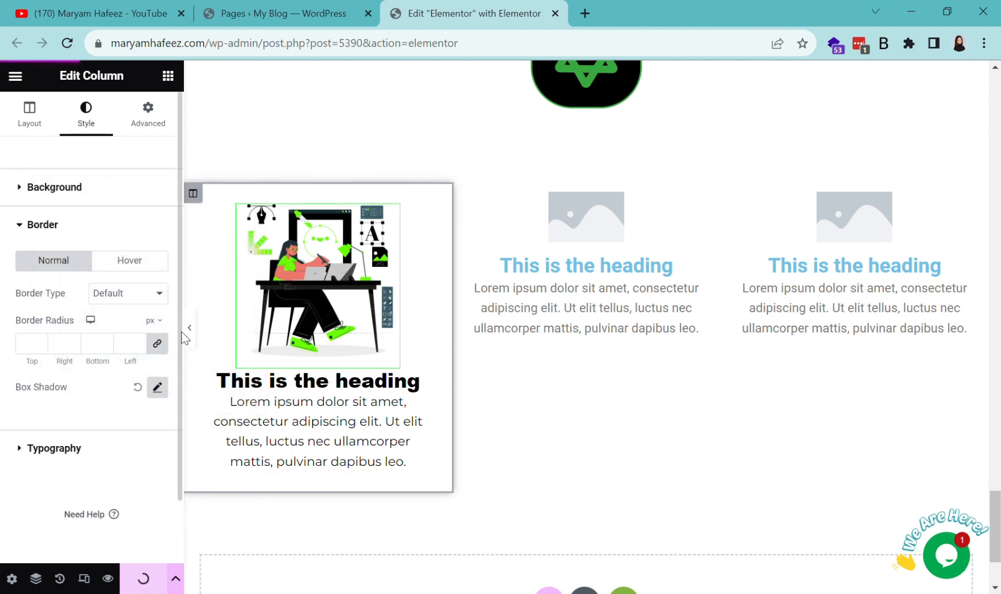
{"action": "left_click", "coordinate": [194, 330]}
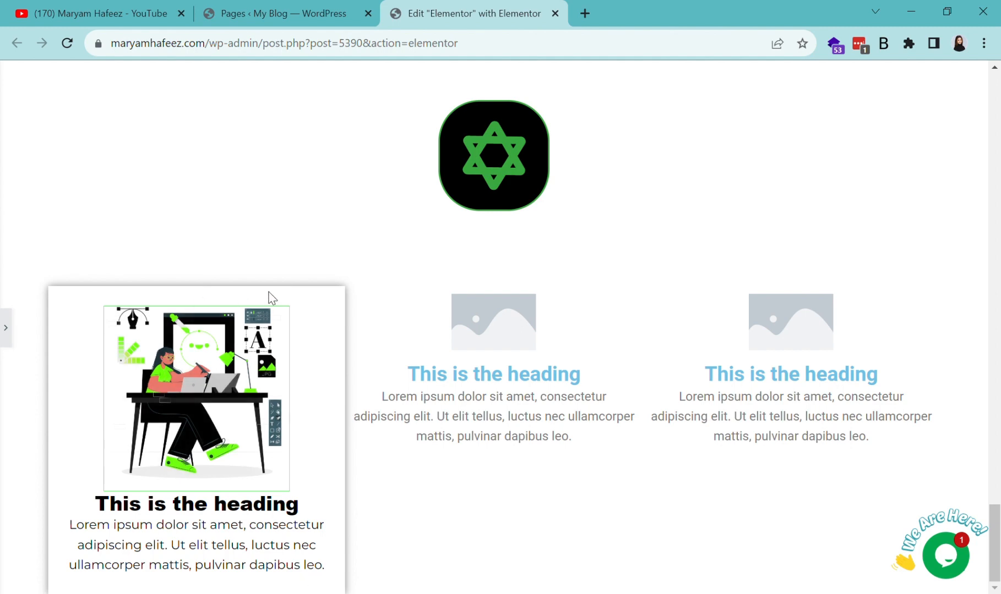
{"action": "left_click", "coordinate": [5, 329]}
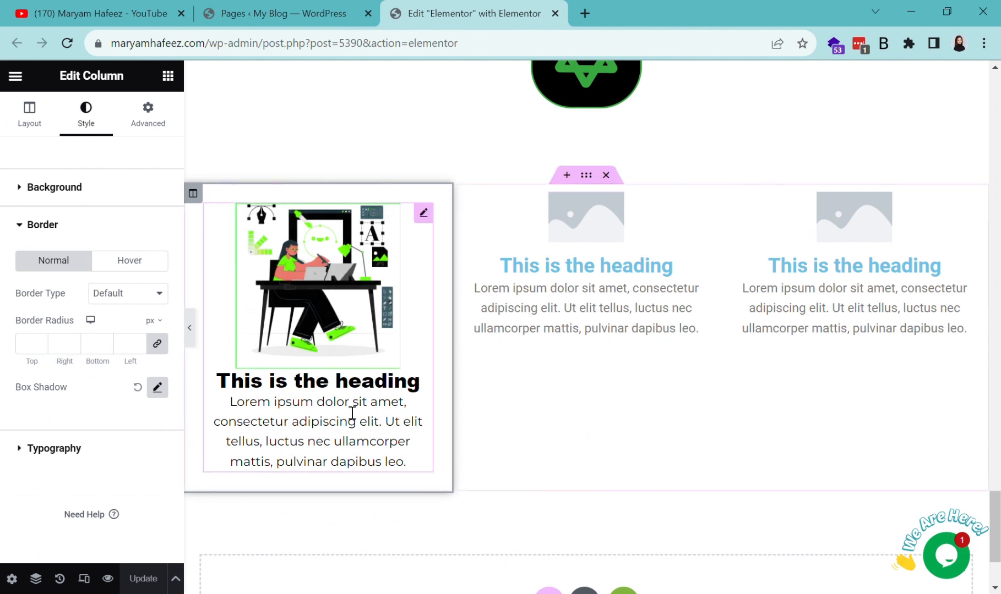
Unlink the first column's margin values and set its right and left margins to 10 px each.
{"action": "left_click", "coordinate": [147, 123]}
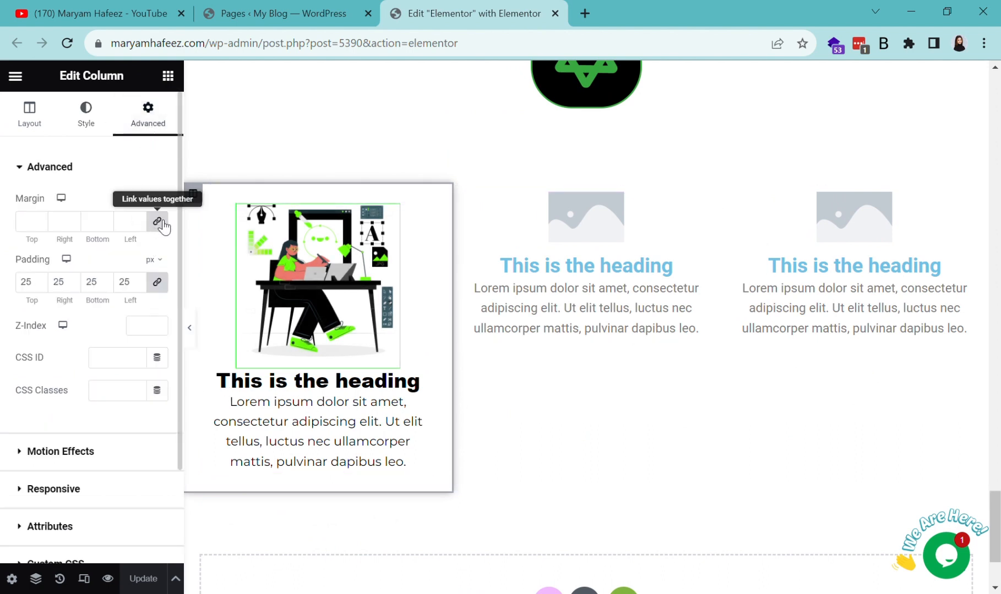
{"action": "left_click", "coordinate": [159, 223]}
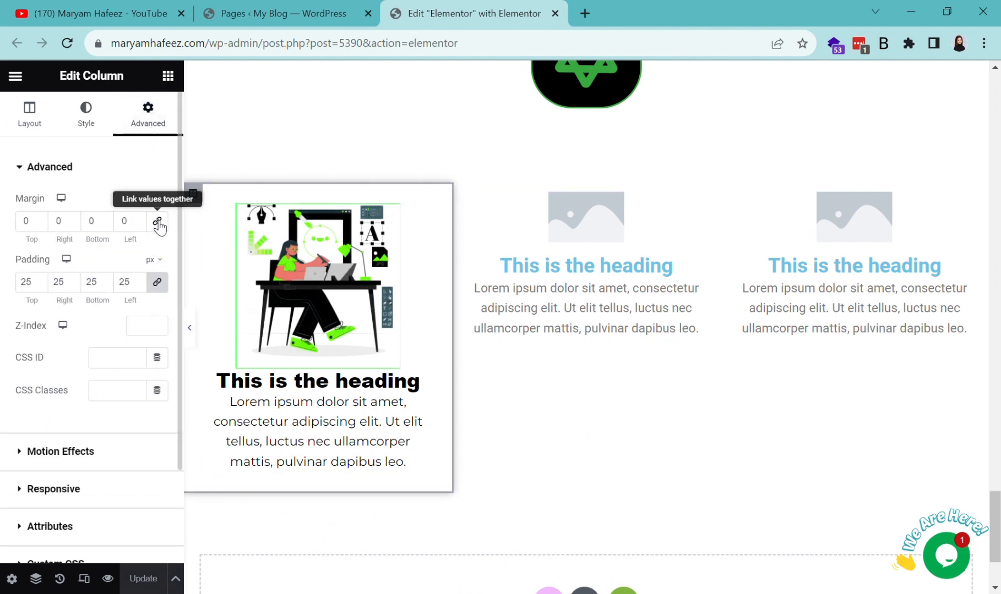
{"action": "left_click", "coordinate": [55, 221]}
{"action": "type", "text": "1"}
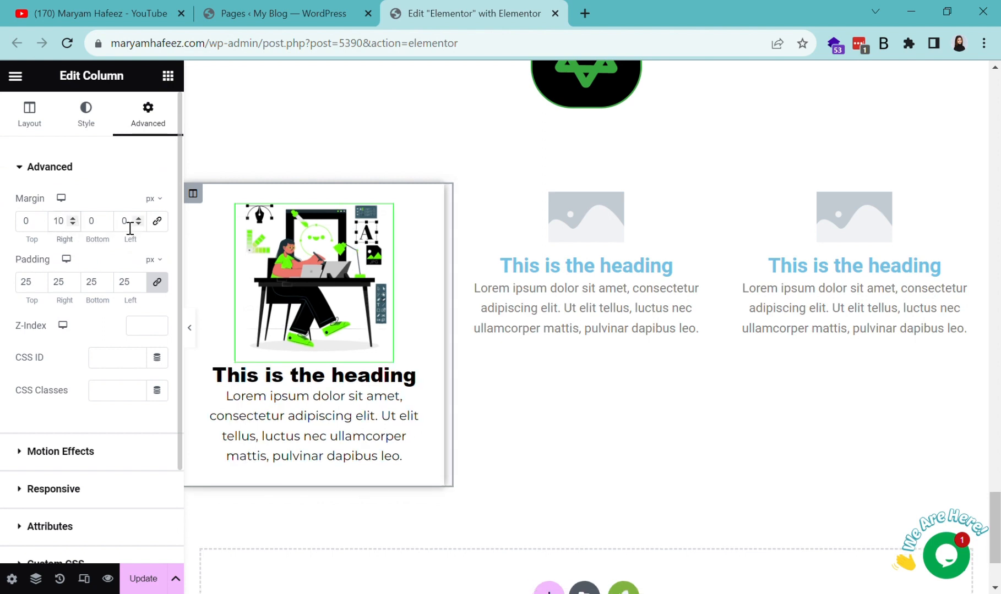
{"action": "left_click", "coordinate": [121, 221]}
{"action": "type", "text": "1"}
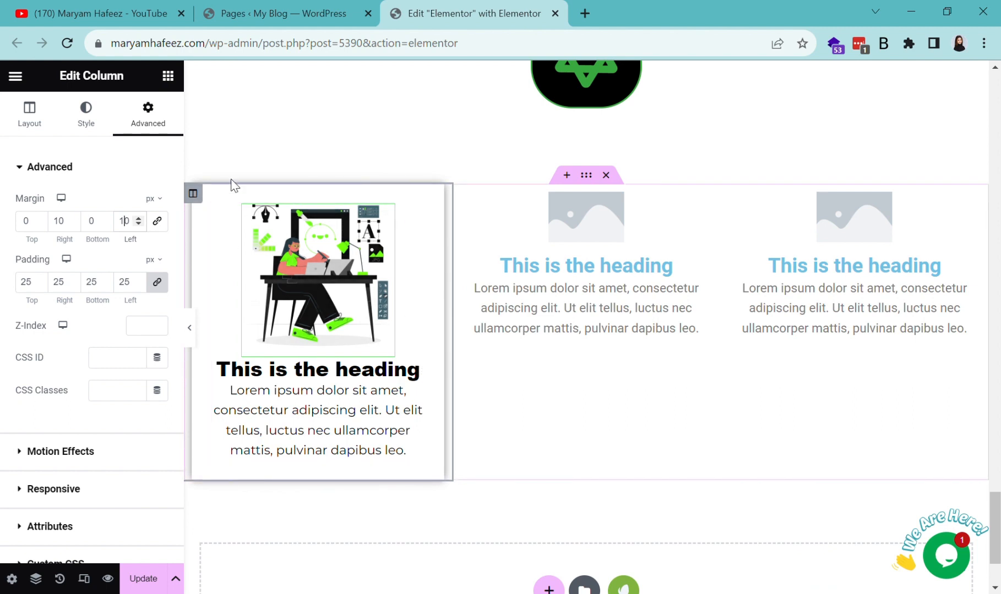
Duplicate the styled first column twice so the section has three matching image box cards.
{"action": "right_click", "coordinate": [193, 193]}
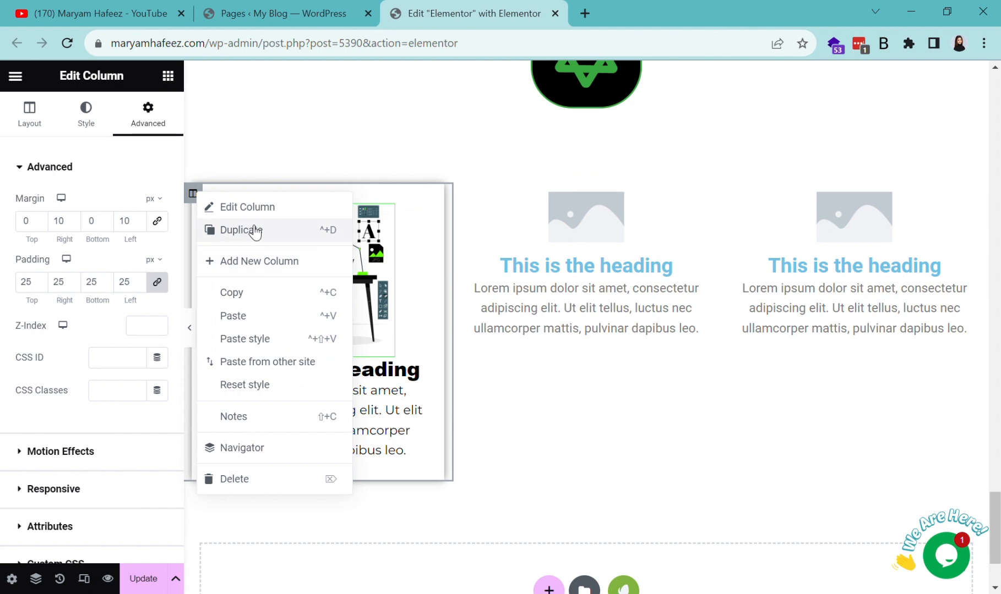
{"action": "left_click", "coordinate": [243, 234]}
{"action": "right_click", "coordinate": [196, 195]}
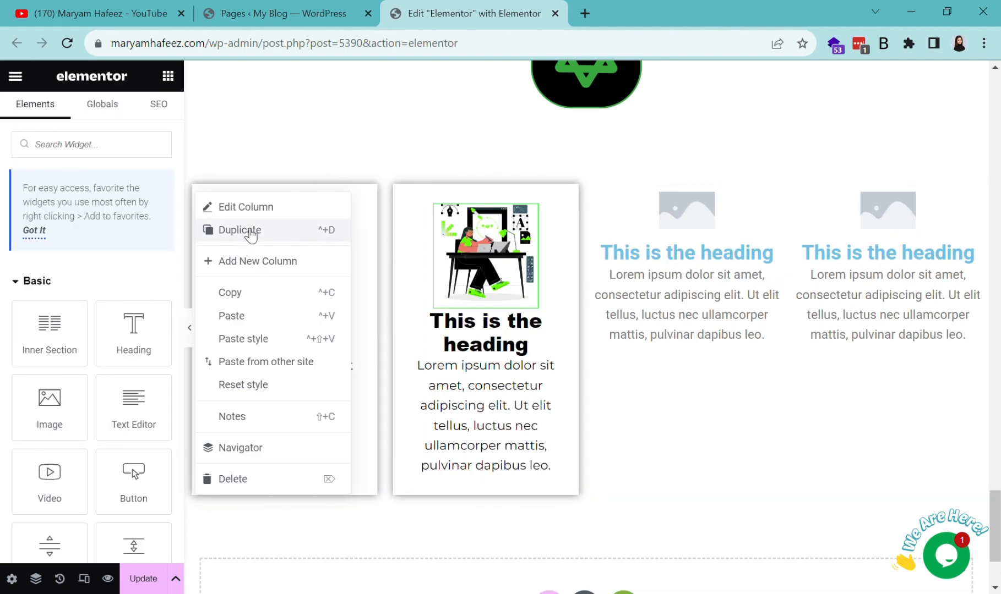
{"action": "left_click", "coordinate": [250, 234]}
Delete the two unstyled placeholder image box columns and preview the remaining three cards at full width.
{"action": "right_click", "coordinate": [675, 193]}
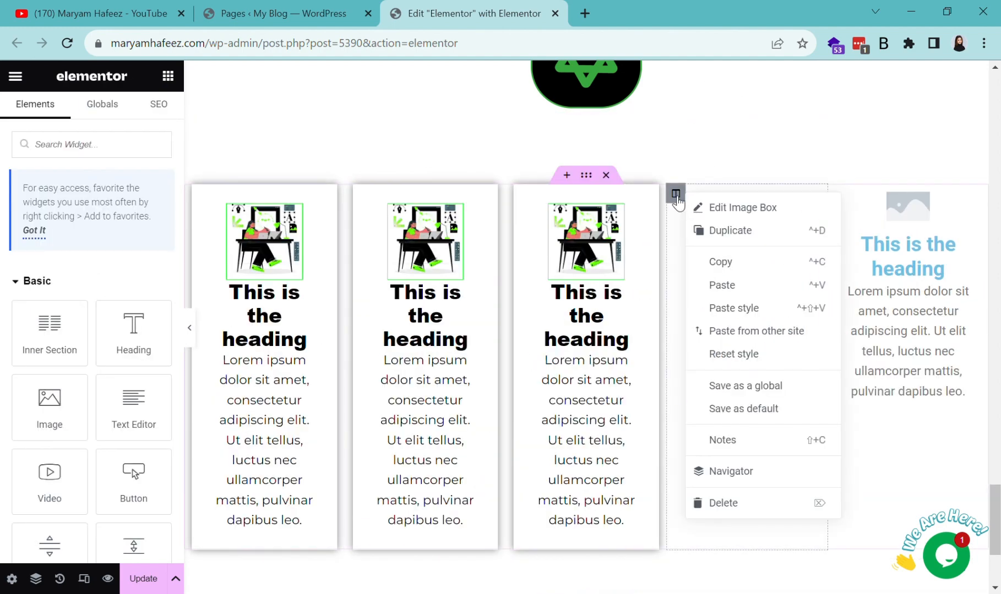
{"action": "left_click", "coordinate": [721, 503]}
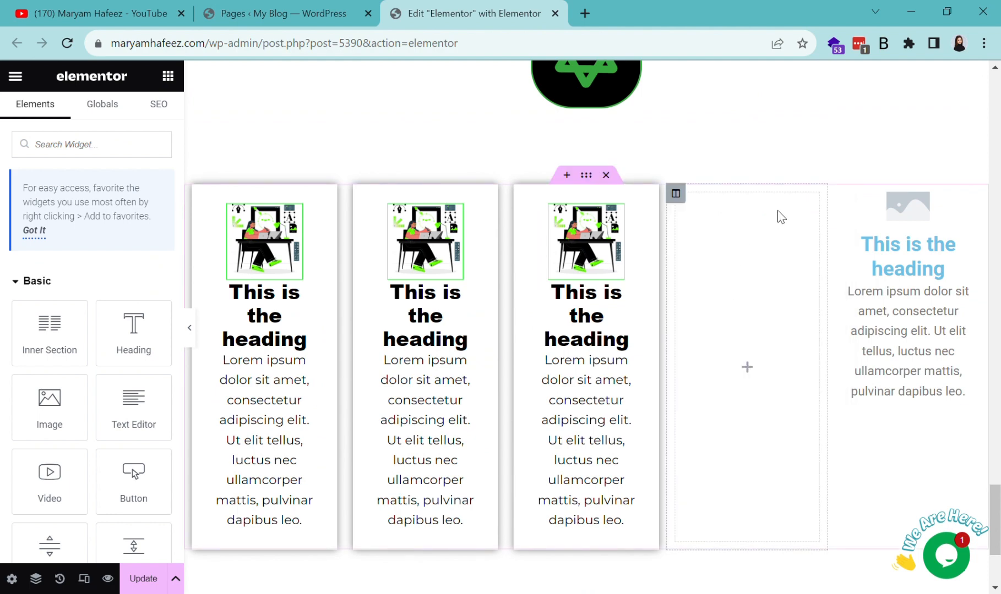
{"action": "right_click", "coordinate": [685, 198]}
{"action": "left_click", "coordinate": [757, 484]}
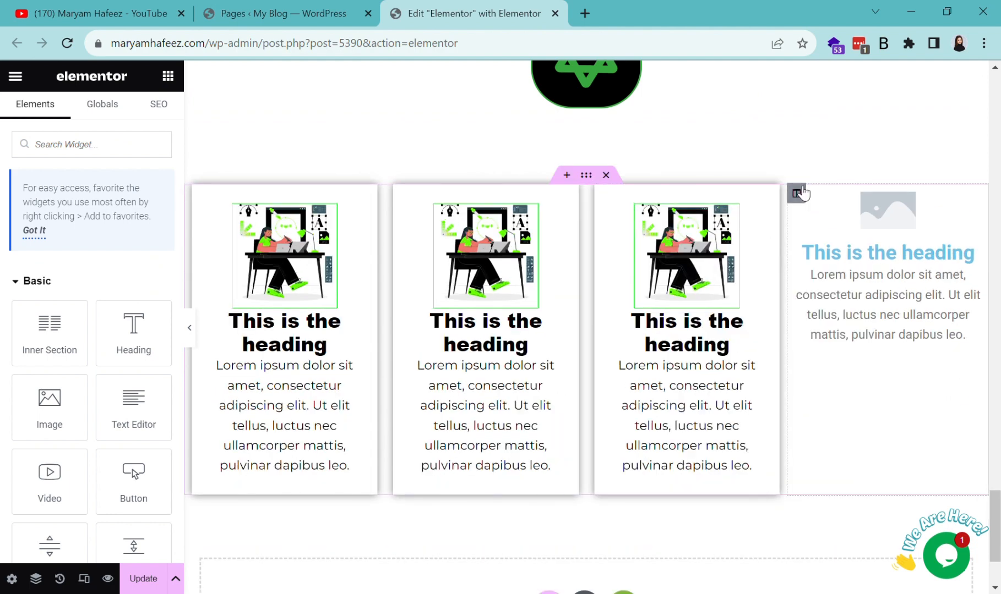
{"action": "right_click", "coordinate": [801, 192]}
{"action": "left_click", "coordinate": [872, 474]}
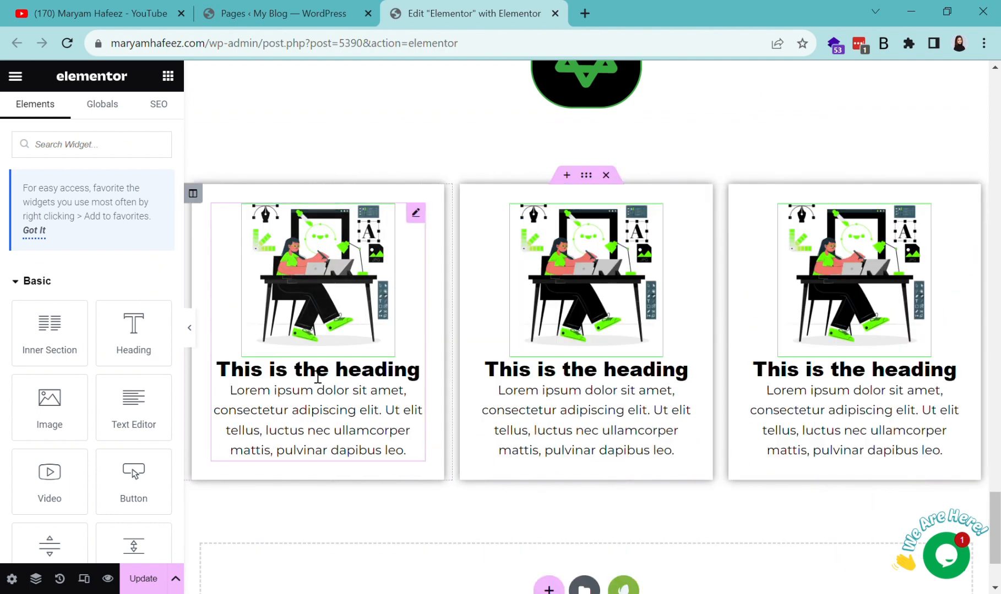
{"action": "left_click", "coordinate": [190, 329]}
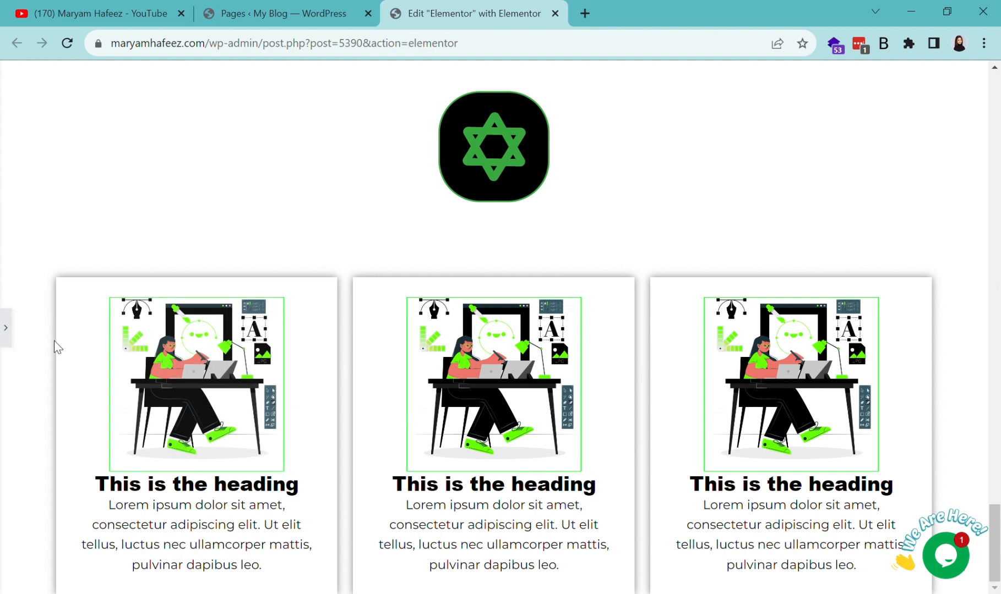
{"action": "left_click", "coordinate": [10, 328]}
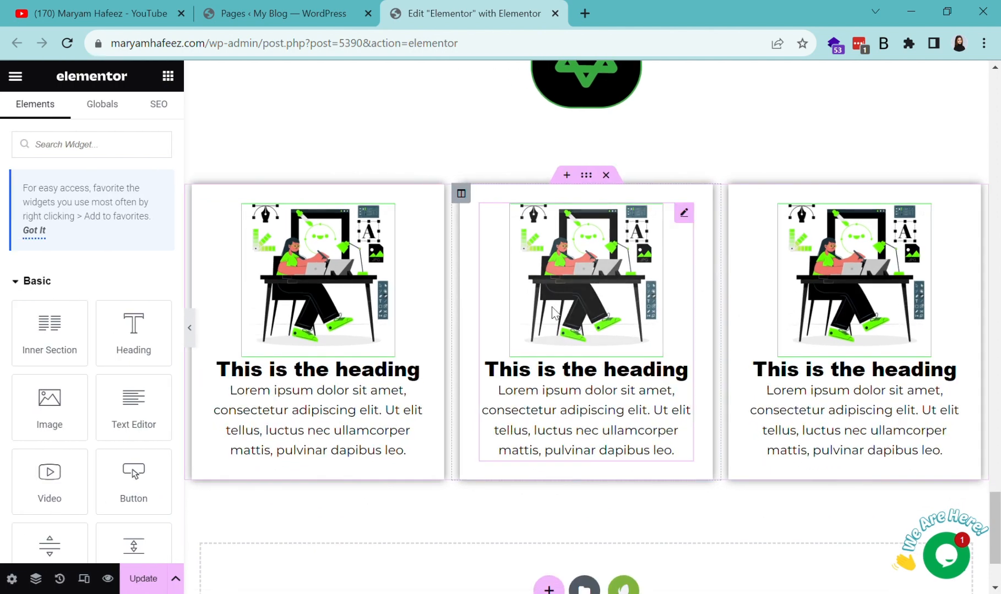